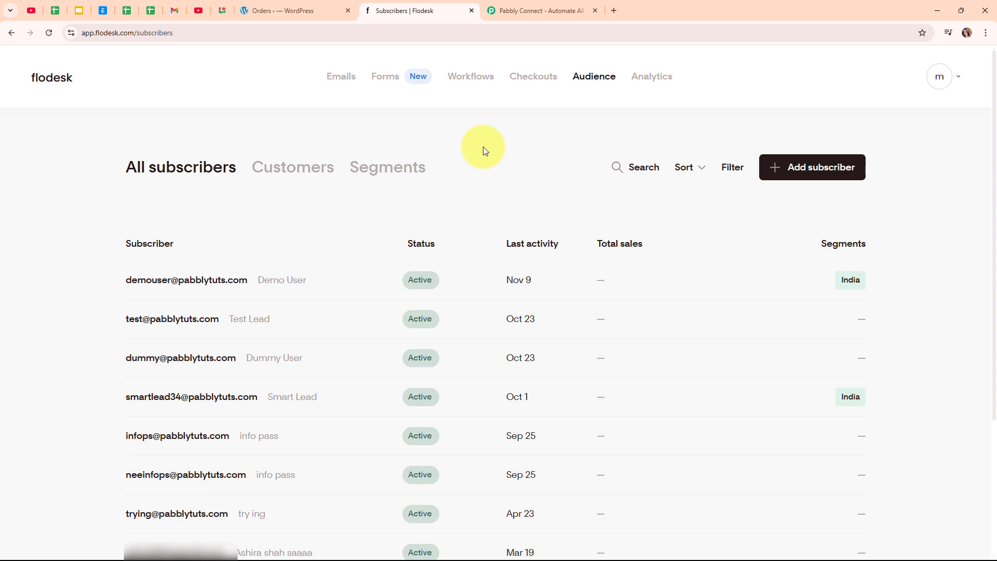
Glance at the WordPress orders, return to the Flodesk subscriber list, then go to the Pabbly Connect site.
click(283, 15)
click(439, 10)
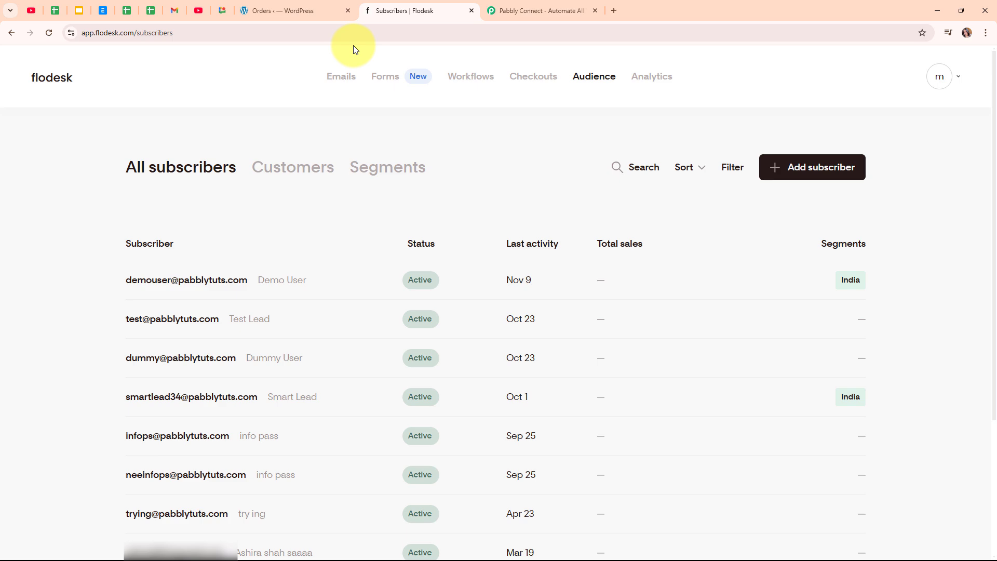
click(510, 5)
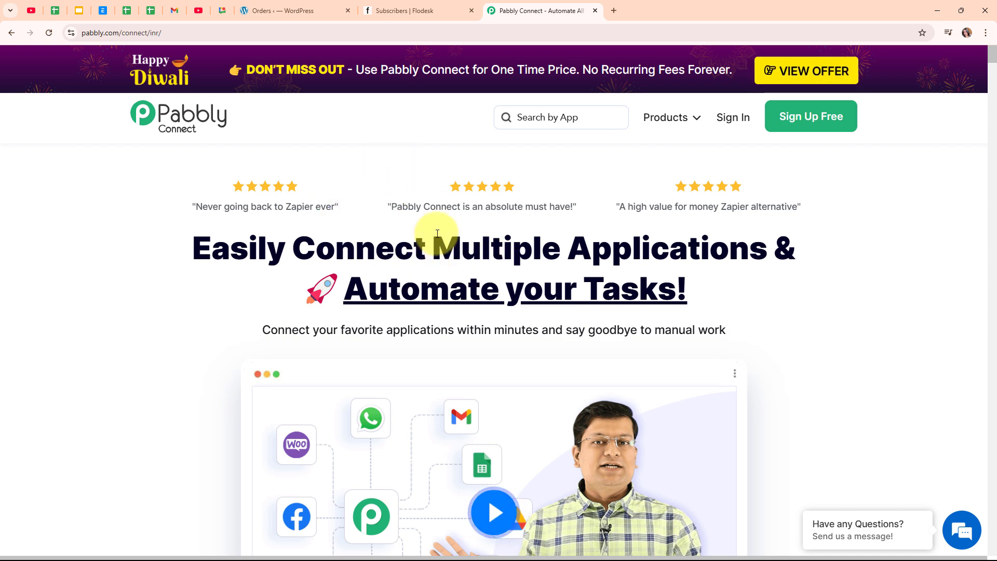
Select the pabbly.com/connect/inr/ page address, then deselect it.
click(182, 36)
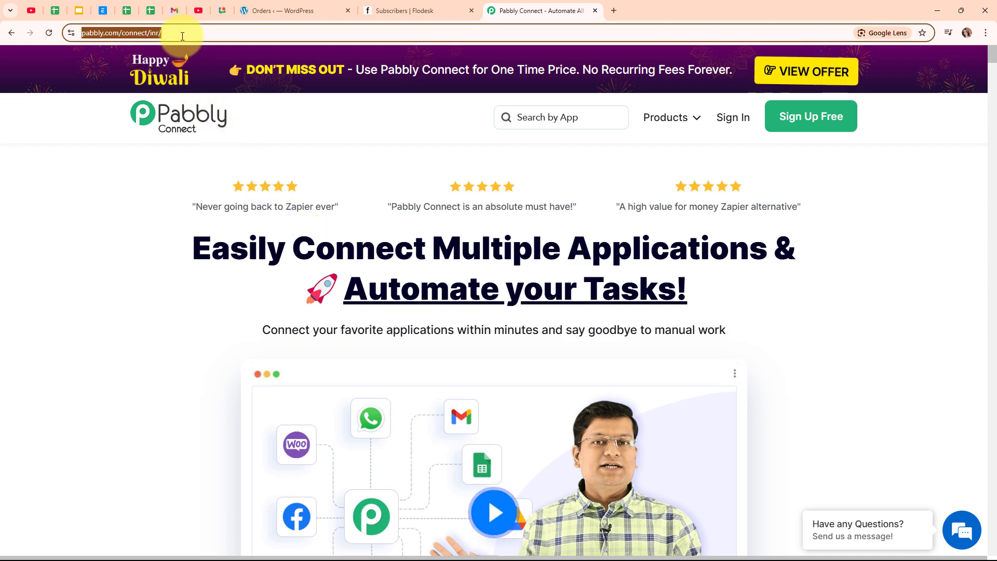
click(361, 155)
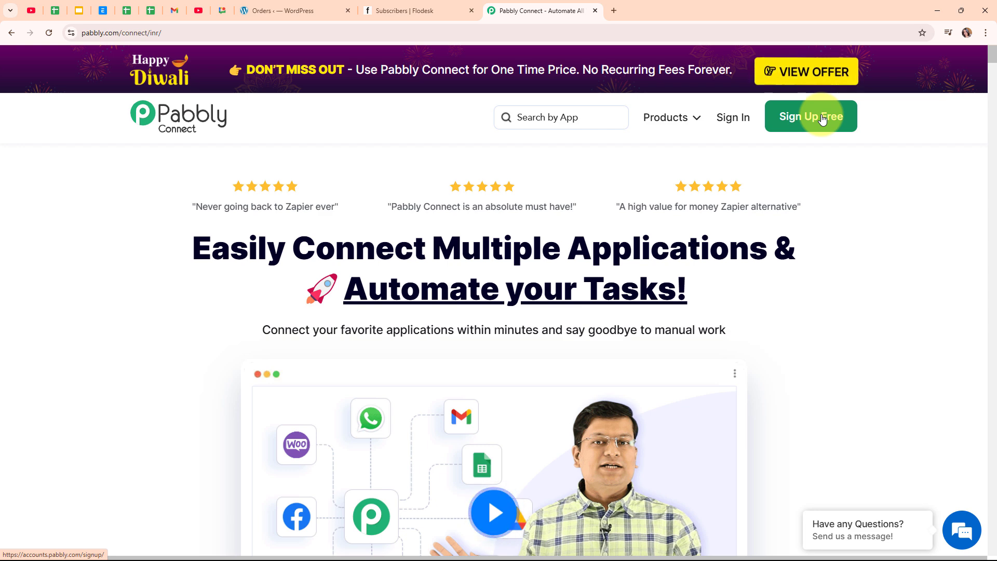
Sign in to Pabbly and launch Pabbly Connect from the All Pabbly Apps page.
click(738, 126)
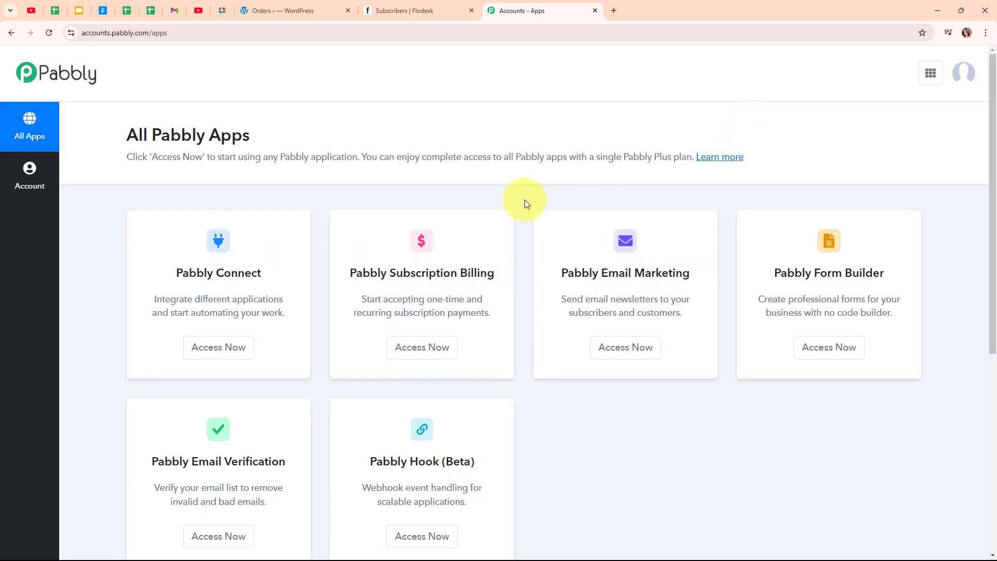
drag(129, 135, 285, 145)
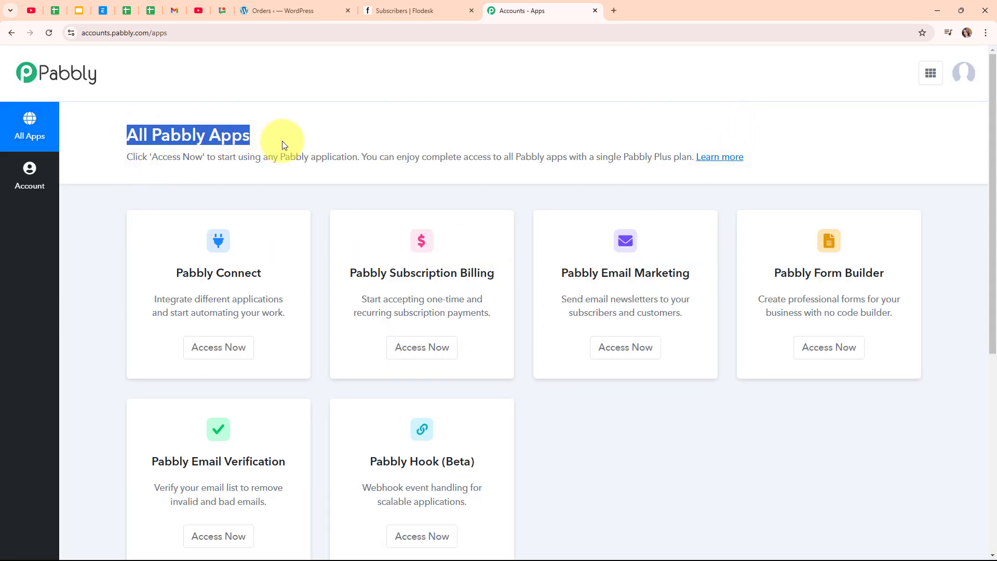
click(438, 128)
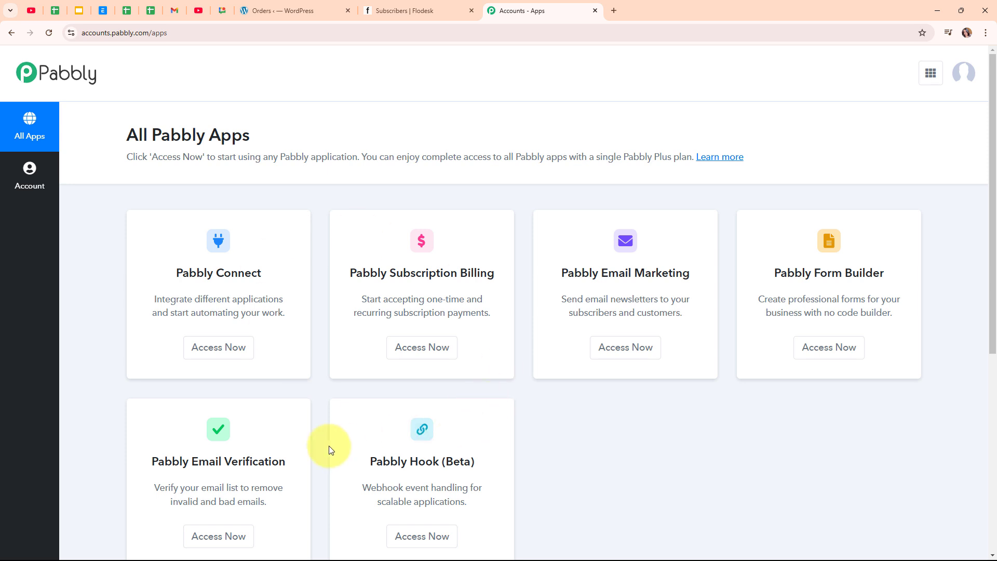
click(229, 348)
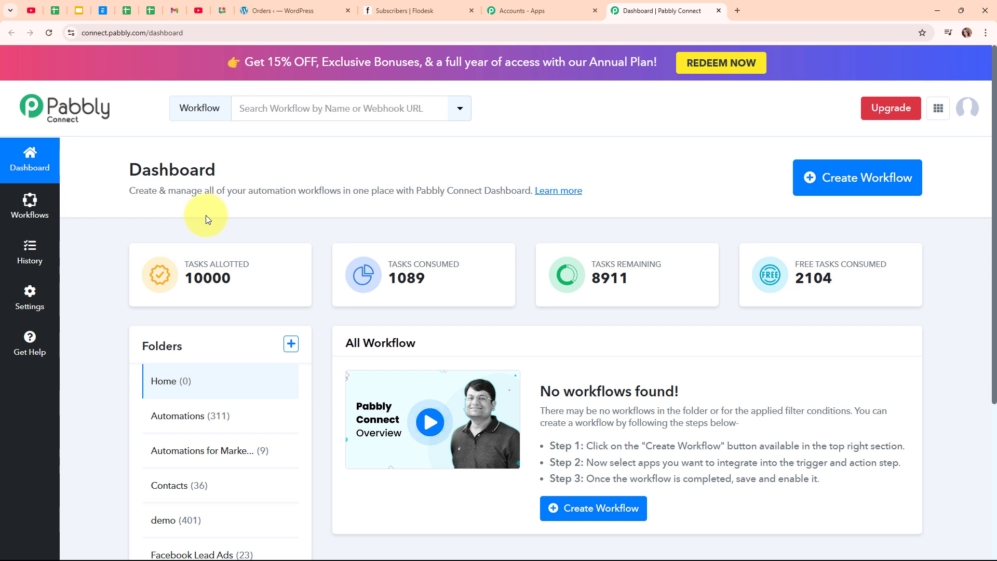
Create the workflow 'Create WooCommerce Customer as Flodesk Subscriber in Segment' in the Automations folder.
click(841, 192)
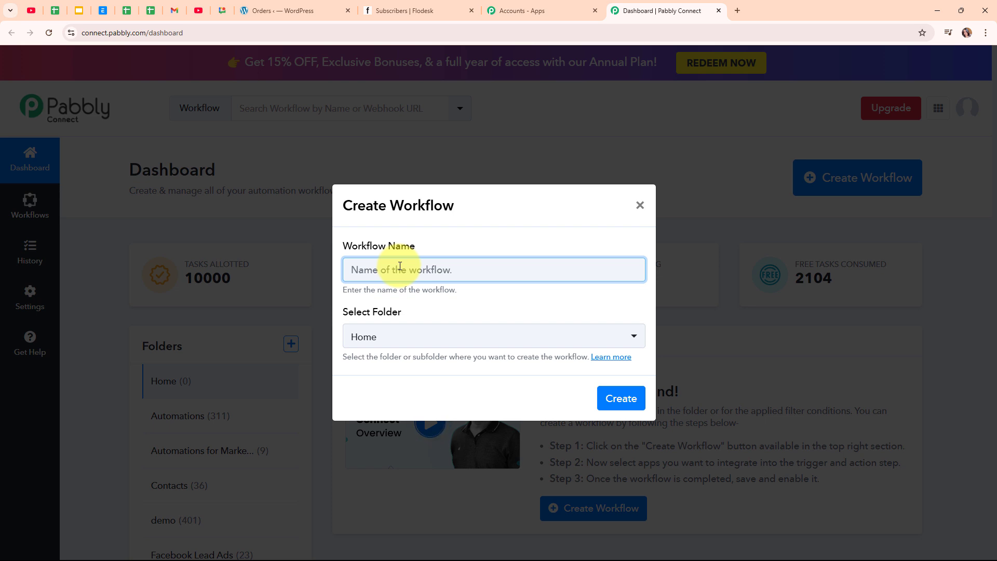
key(ctrl+v)
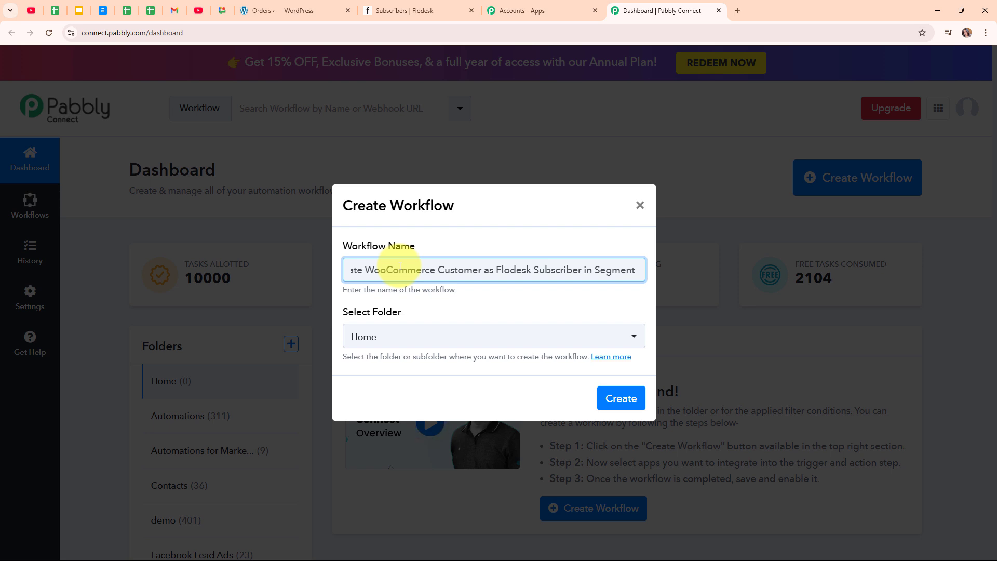
click(462, 337)
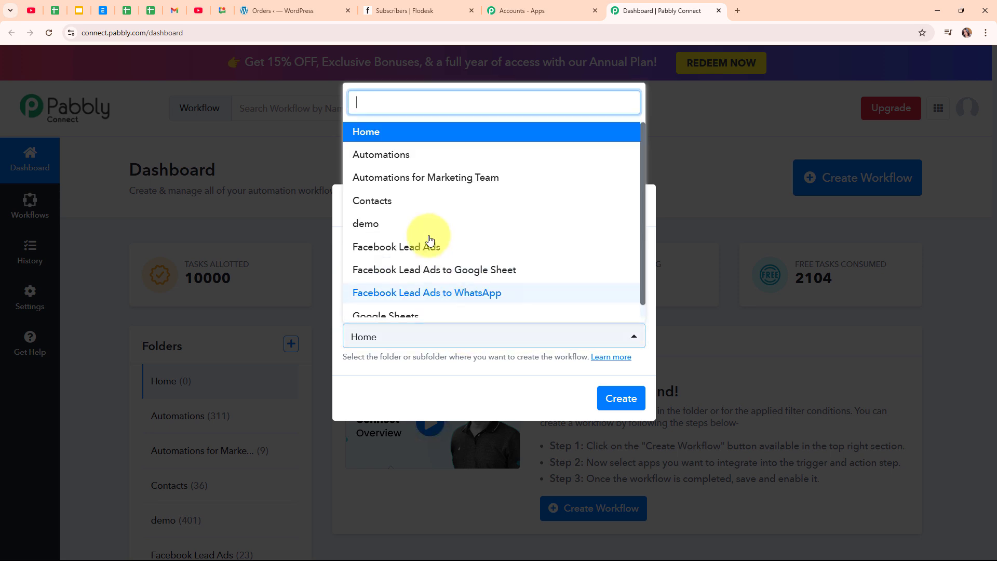
click(410, 158)
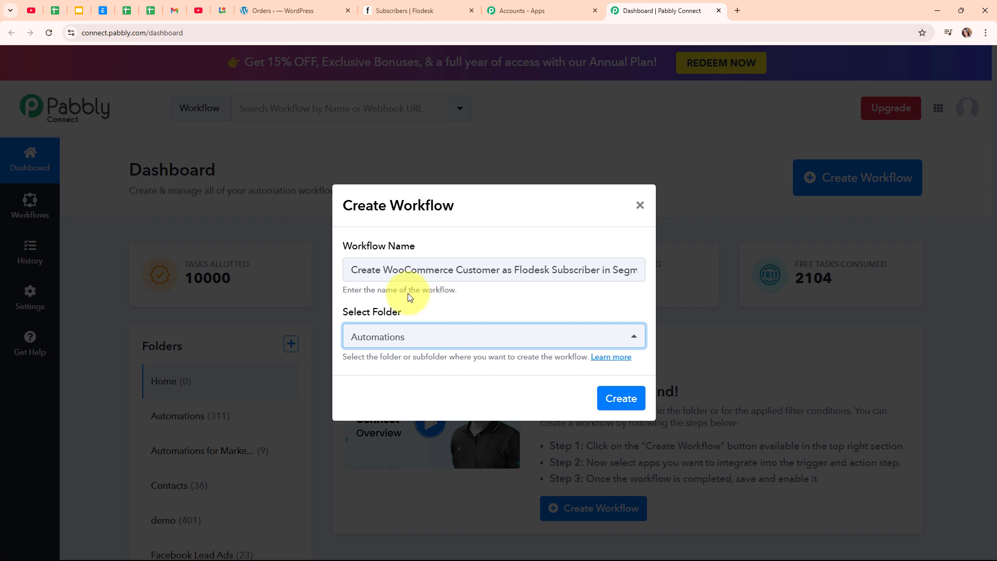
click(606, 357)
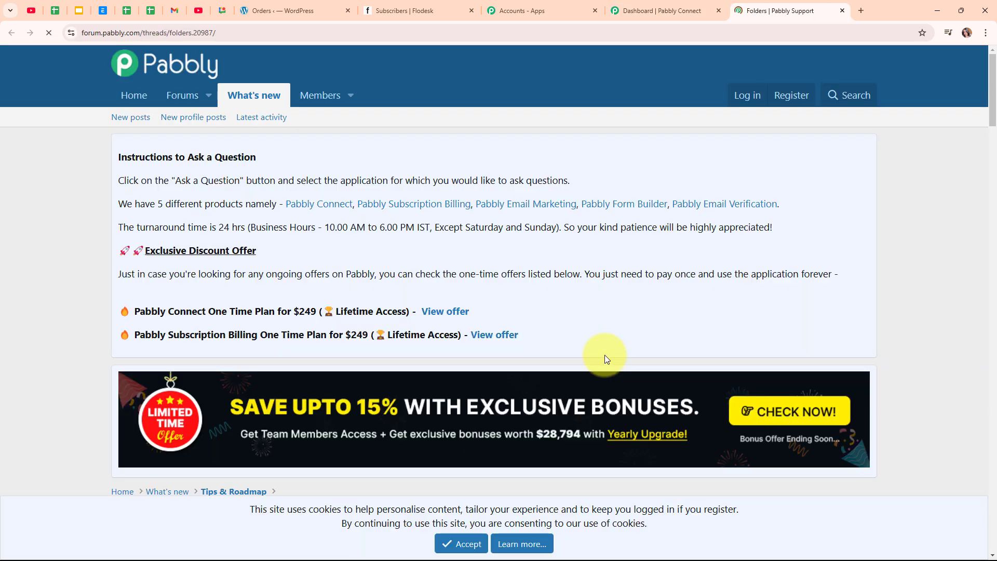
scroll(604, 354, down, 10)
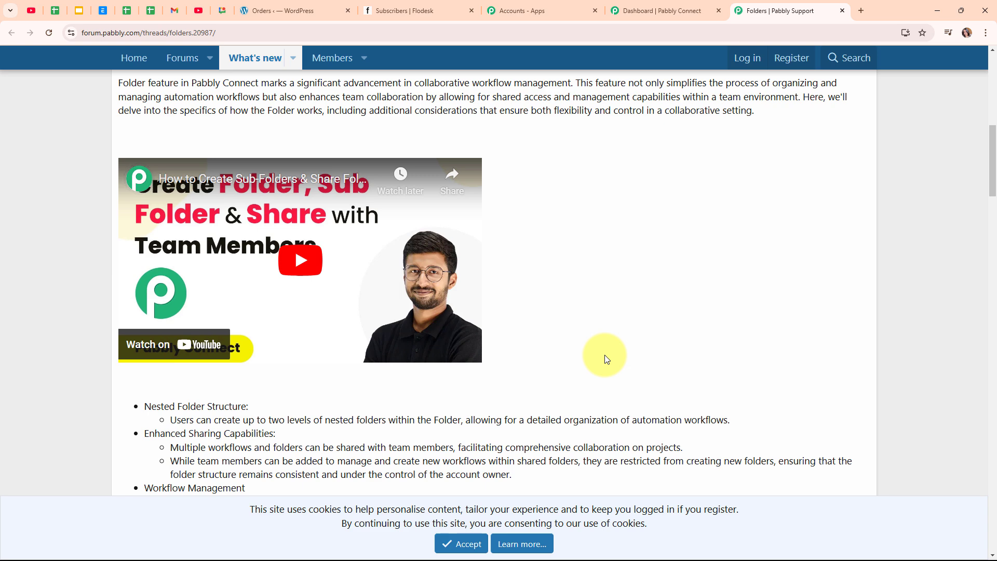
click(841, 11)
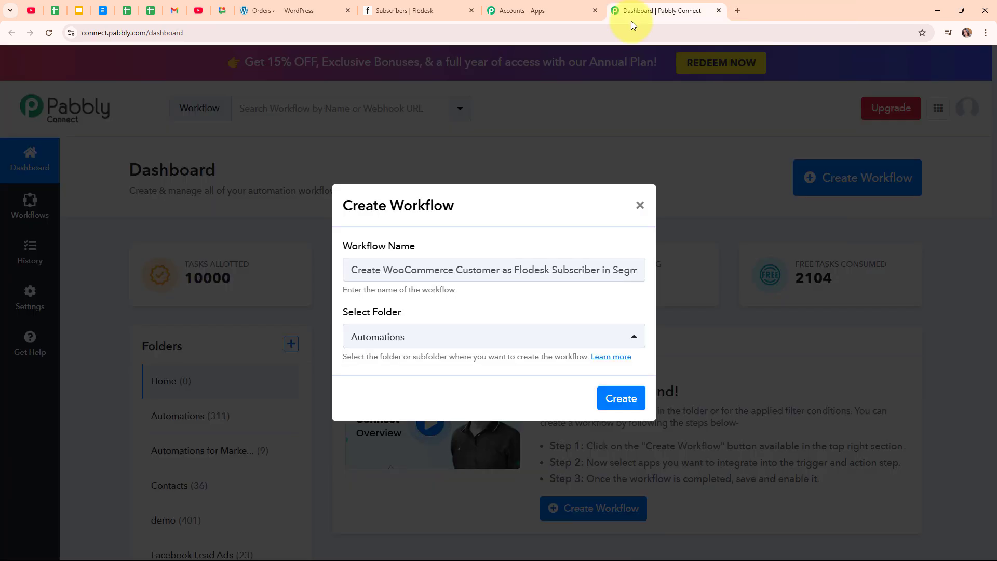
click(632, 409)
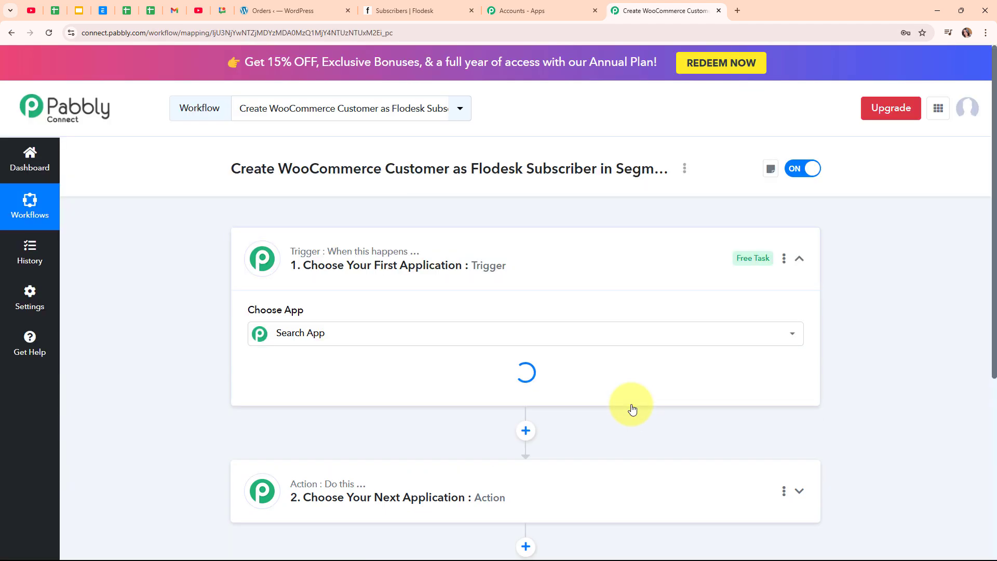
Search 'Woo' in the trigger's app list and pick WooCommerce.
click(799, 259)
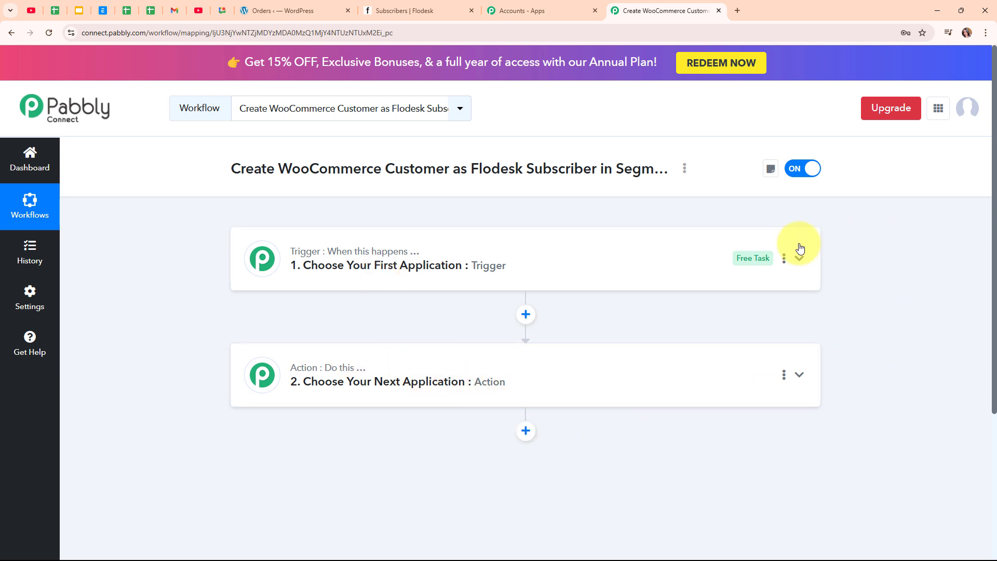
click(797, 265)
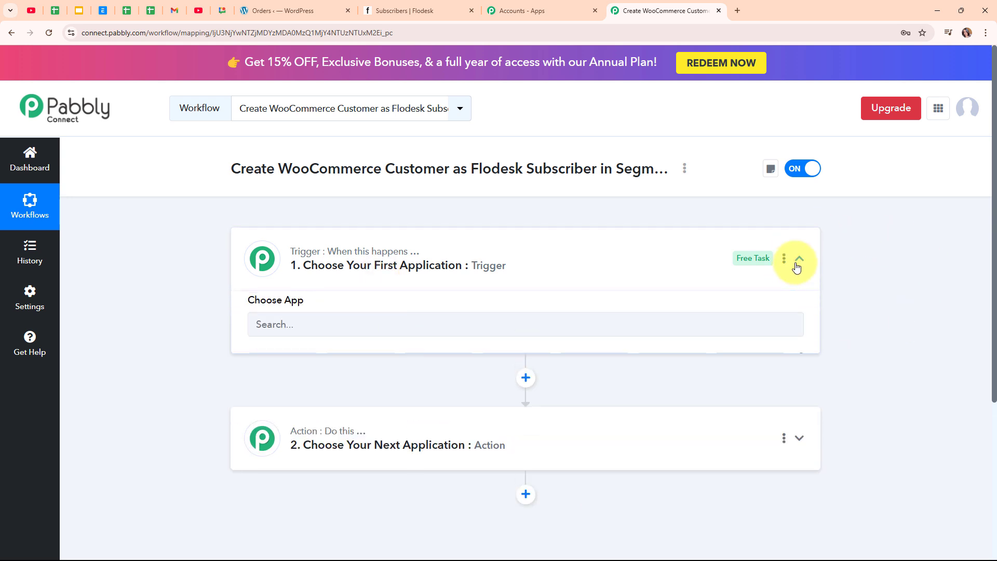
click(467, 335)
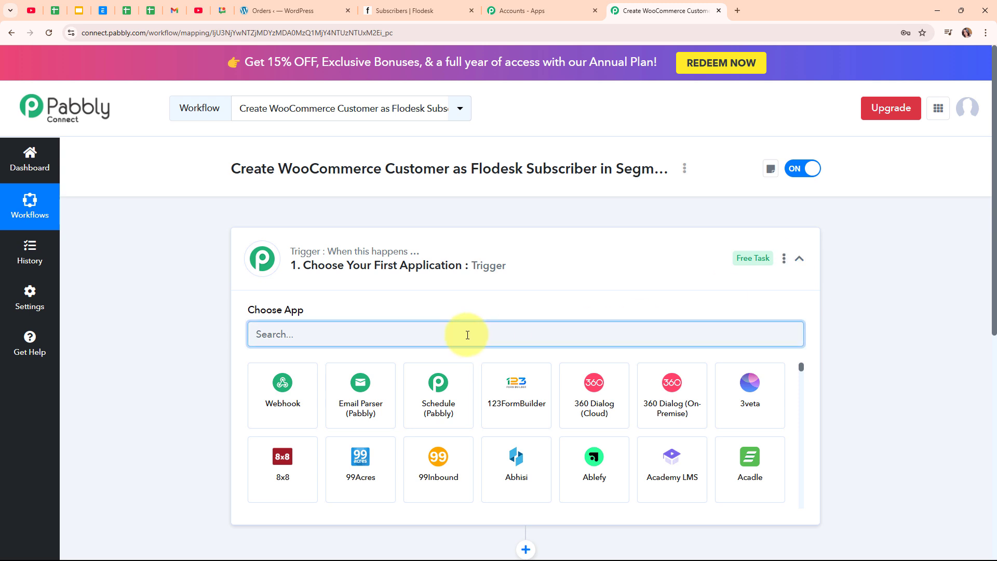
text(Woo)
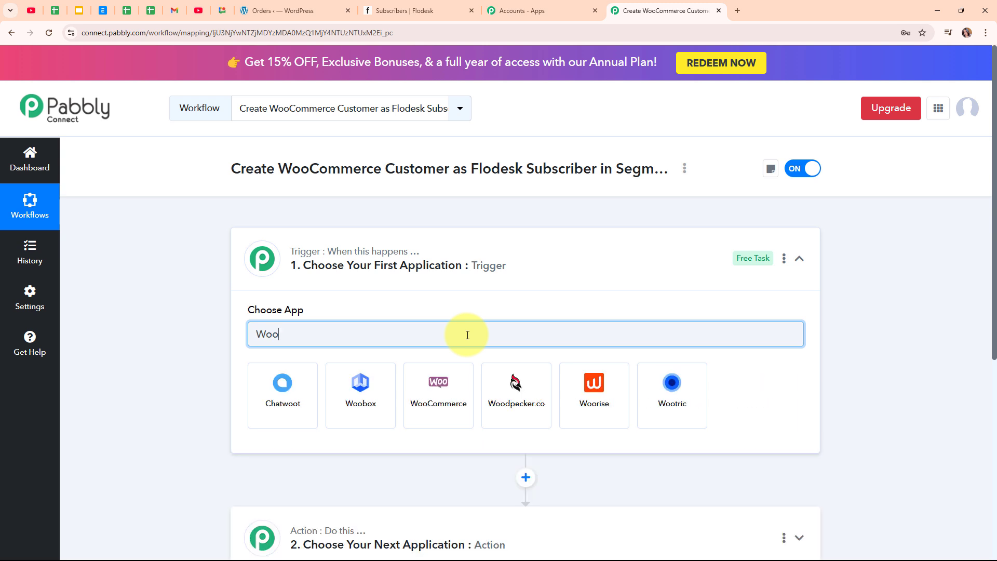
click(452, 390)
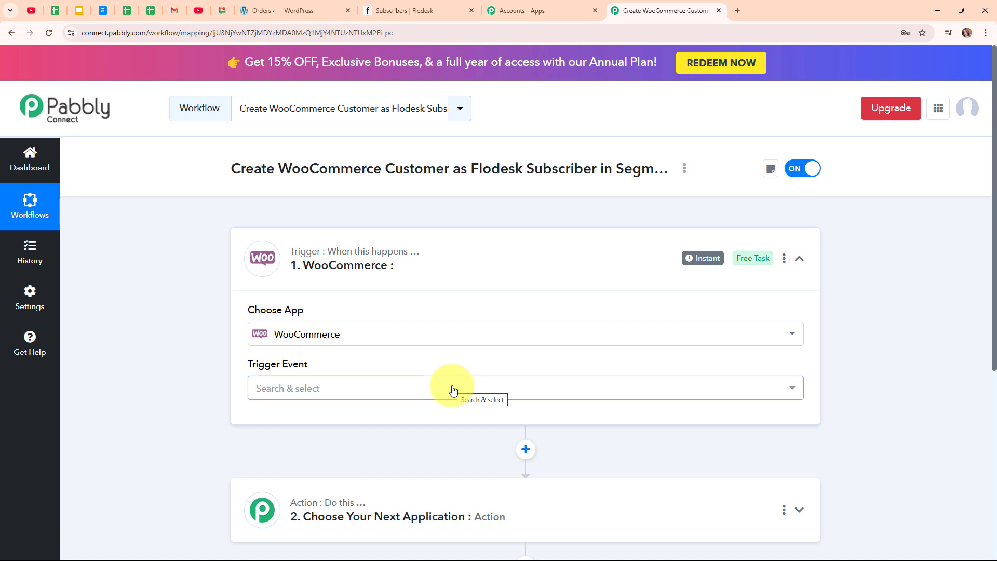
Set the WooCommerce trigger event to New Order Created and copy its webhook URL.
click(356, 399)
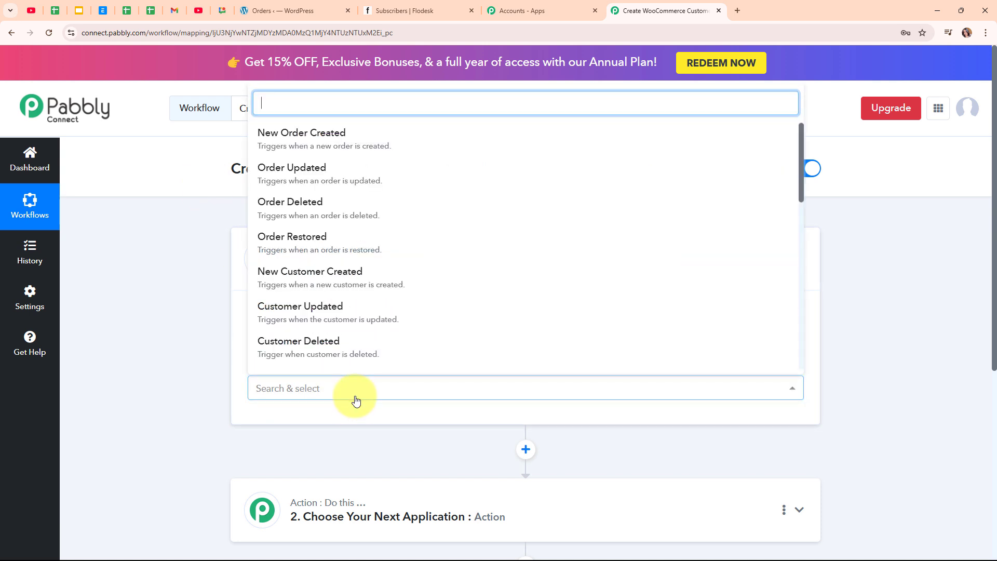
click(333, 144)
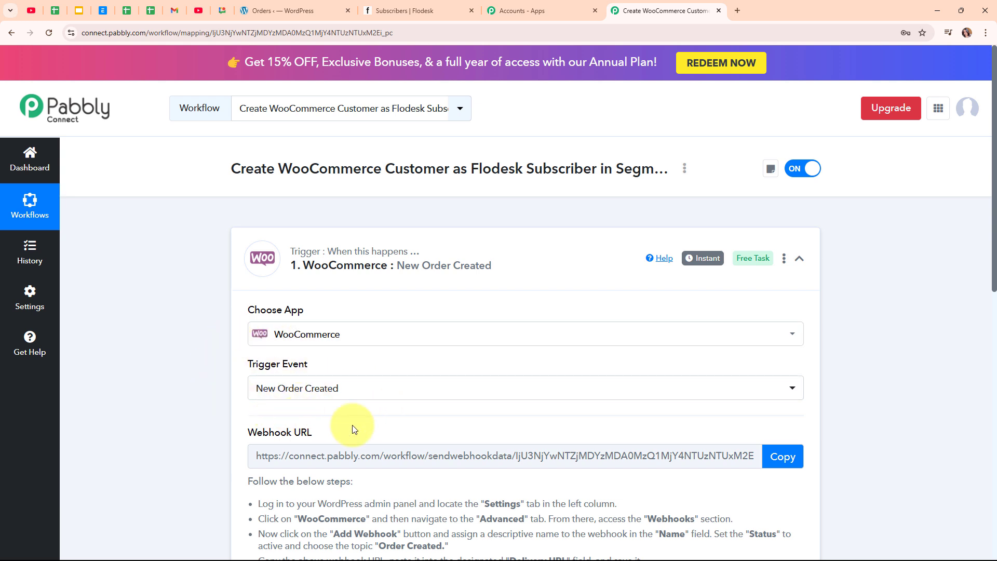
scroll(440, 423, down, 1)
scroll(441, 423, down, 1)
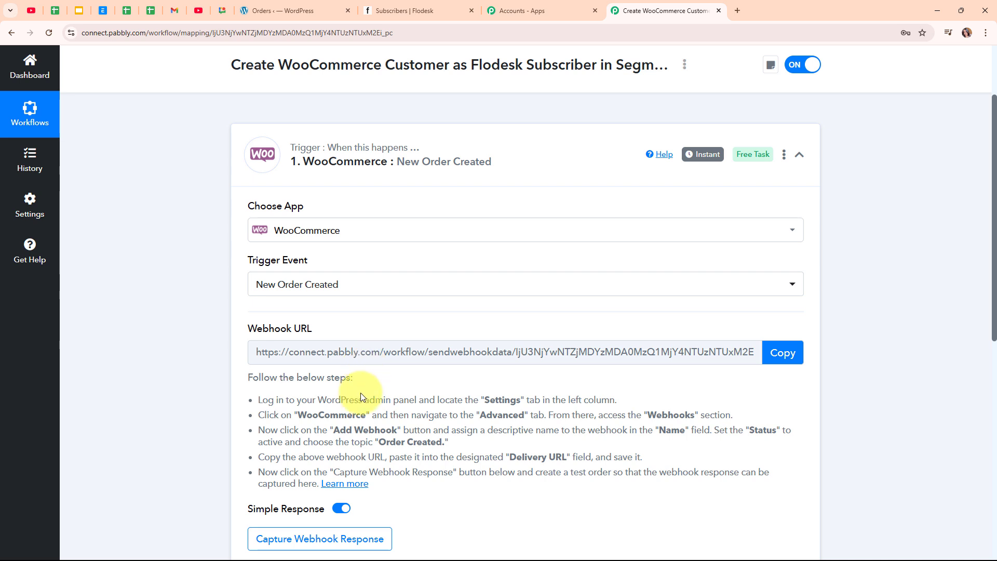
drag(257, 400, 408, 489)
click(587, 496)
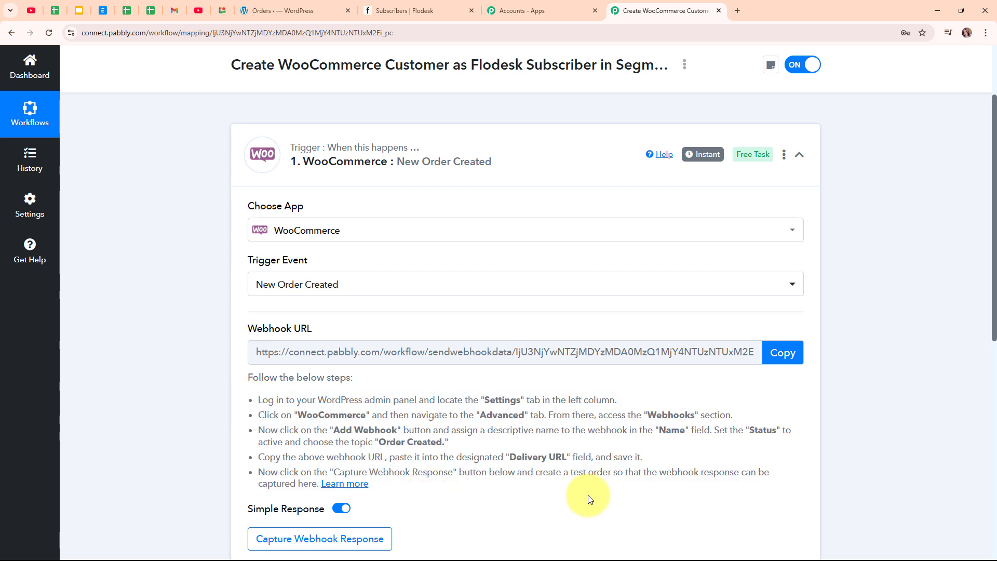
click(784, 355)
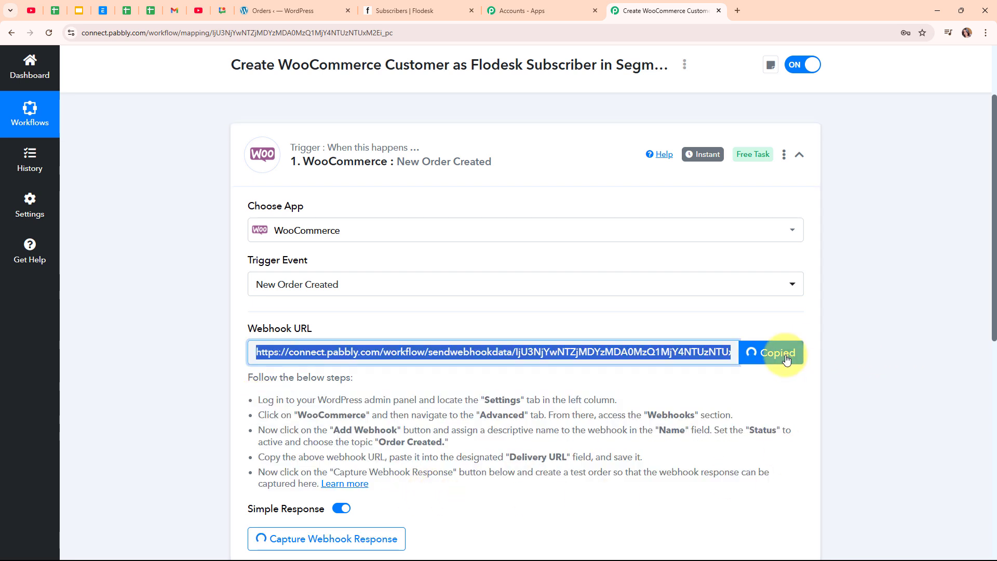
In WordPress, go to WooCommerce Settings > Advanced > Webhooks.
click(291, 11)
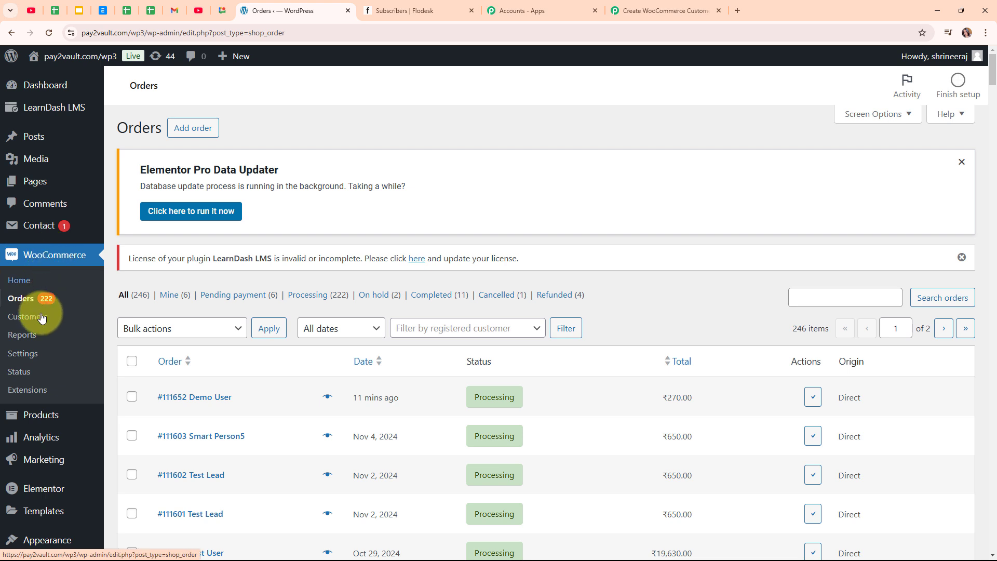
click(29, 357)
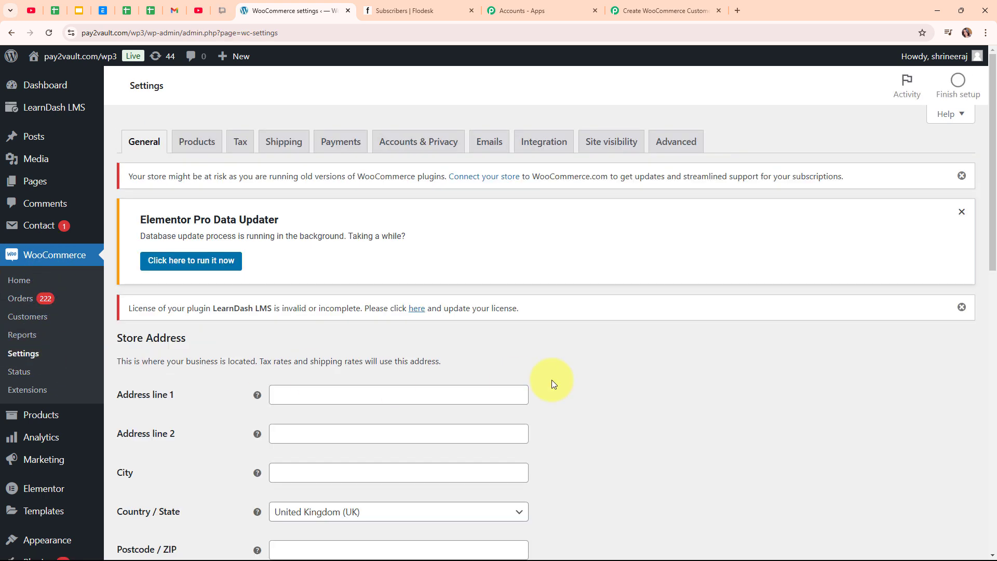
click(683, 150)
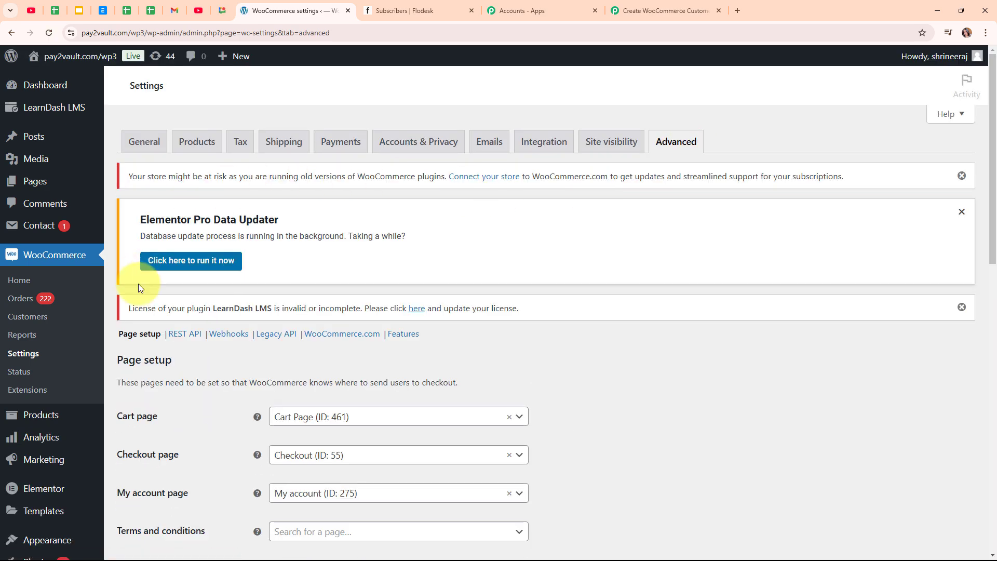
click(227, 334)
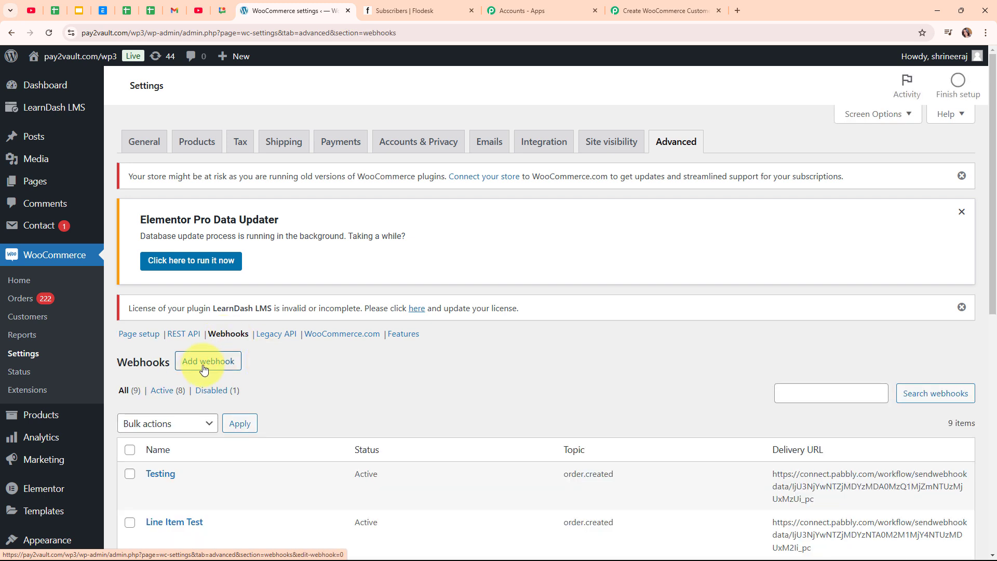
Add a webhook named New Order with status Active and topic Order created.
click(203, 368)
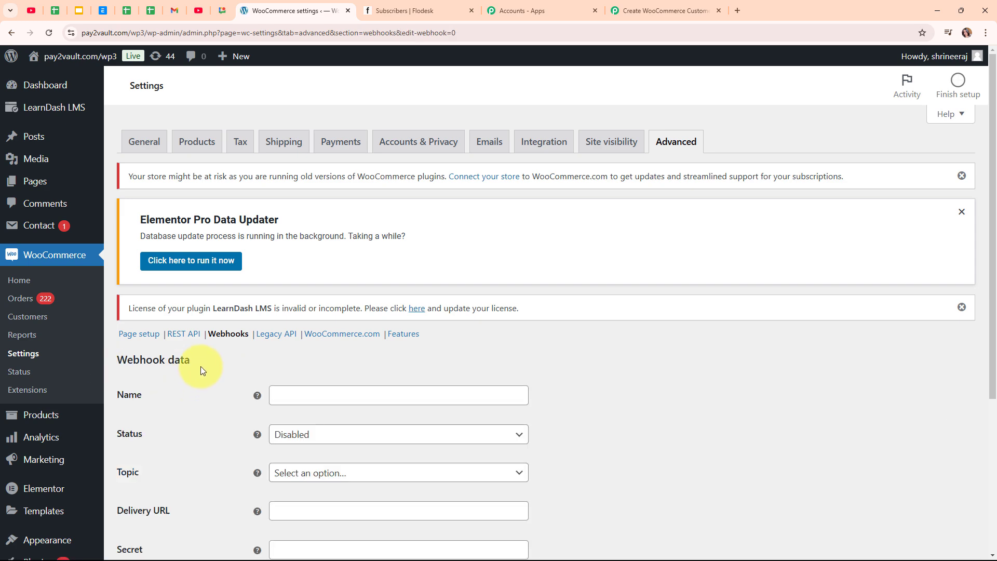
scroll(610, 349, down, 3)
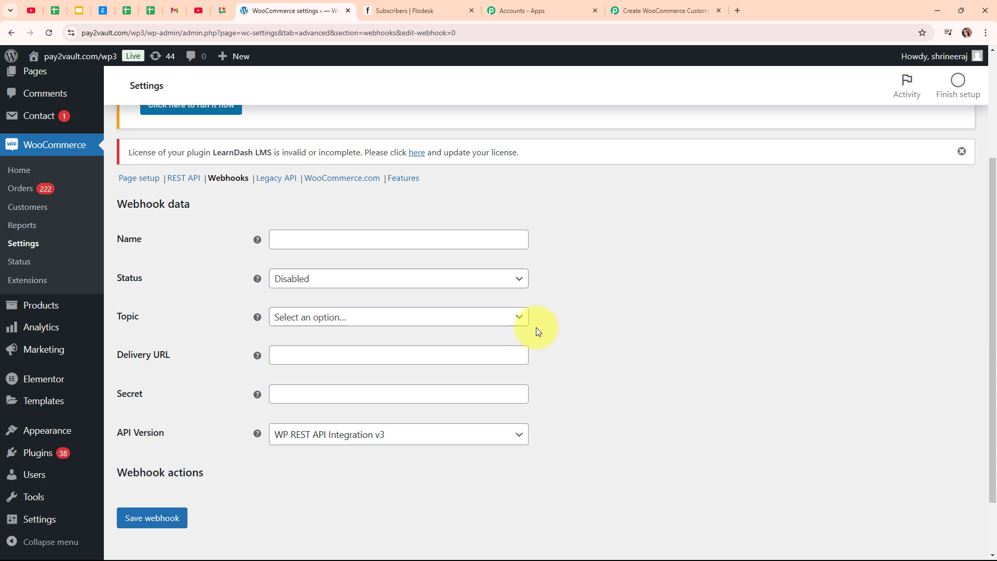
click(383, 236)
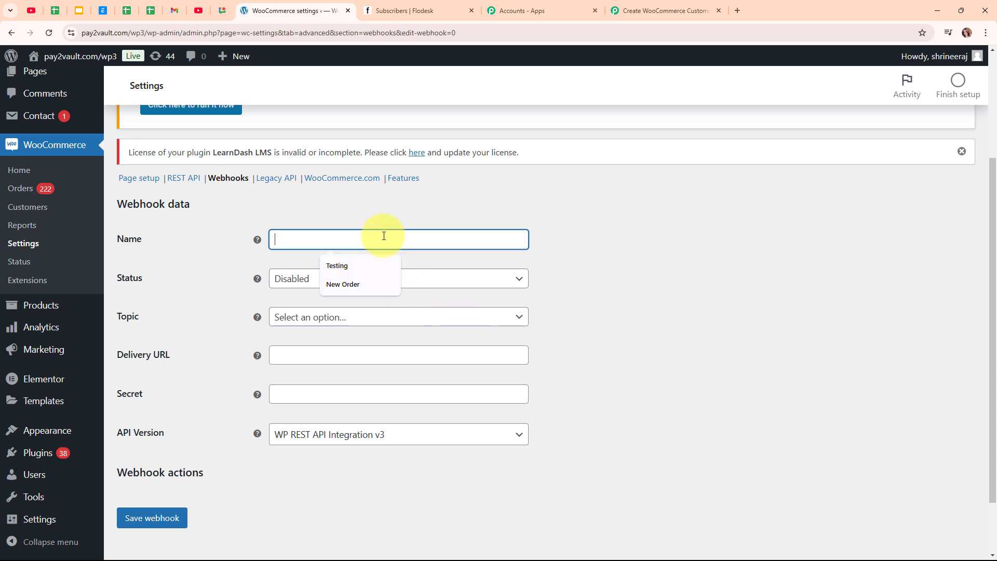
click(379, 283)
click(311, 289)
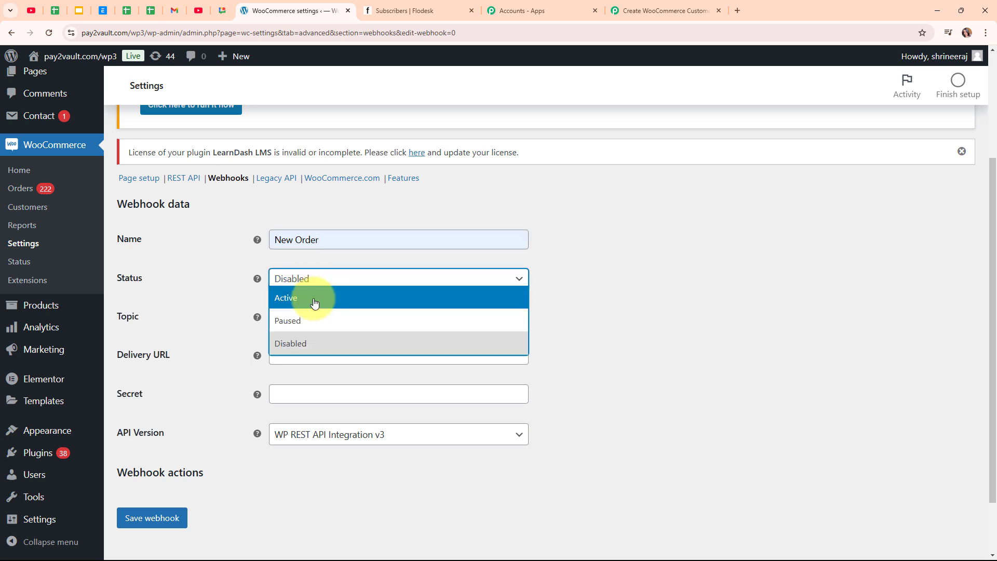
click(314, 303)
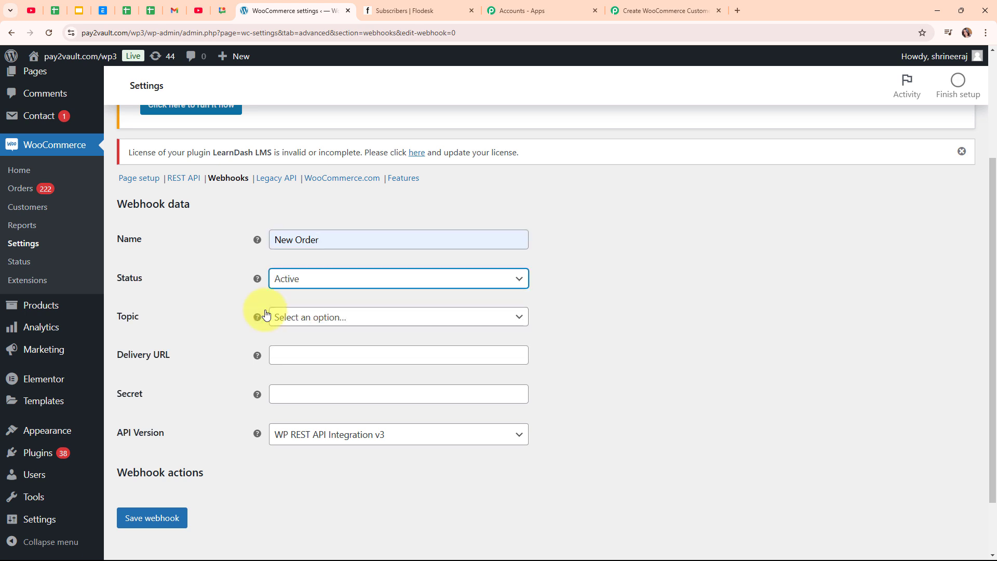
click(488, 323)
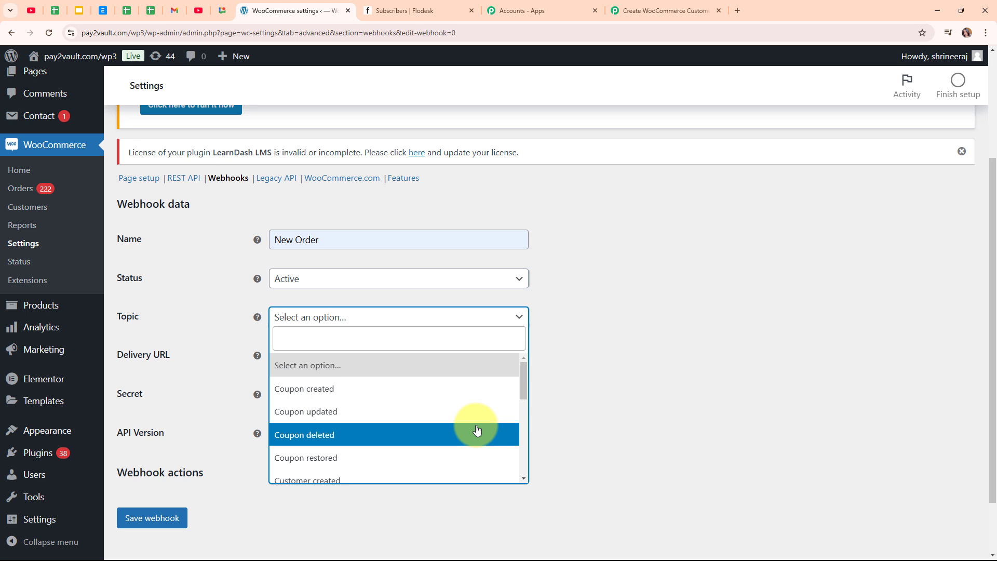
scroll(475, 429, down, 2)
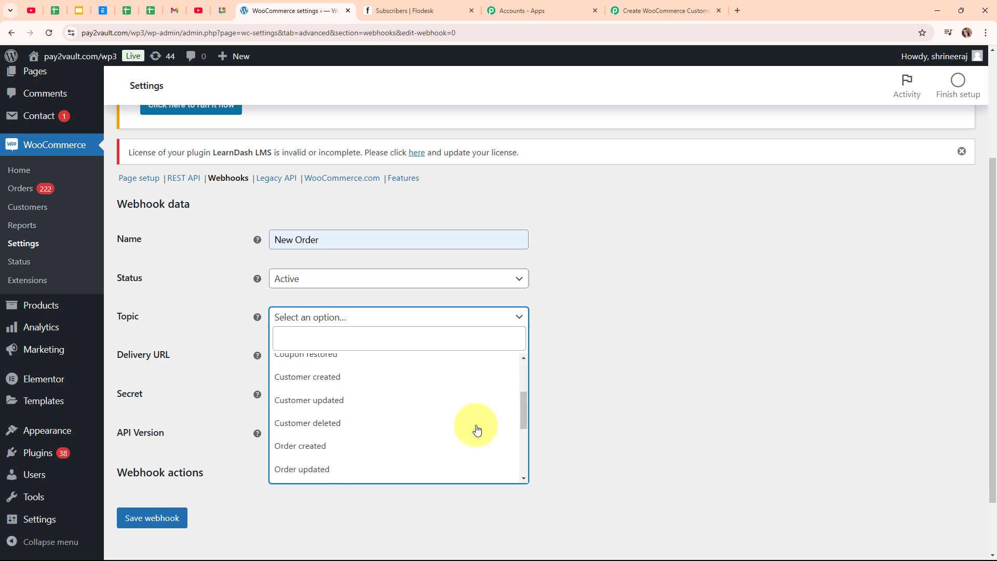
click(329, 448)
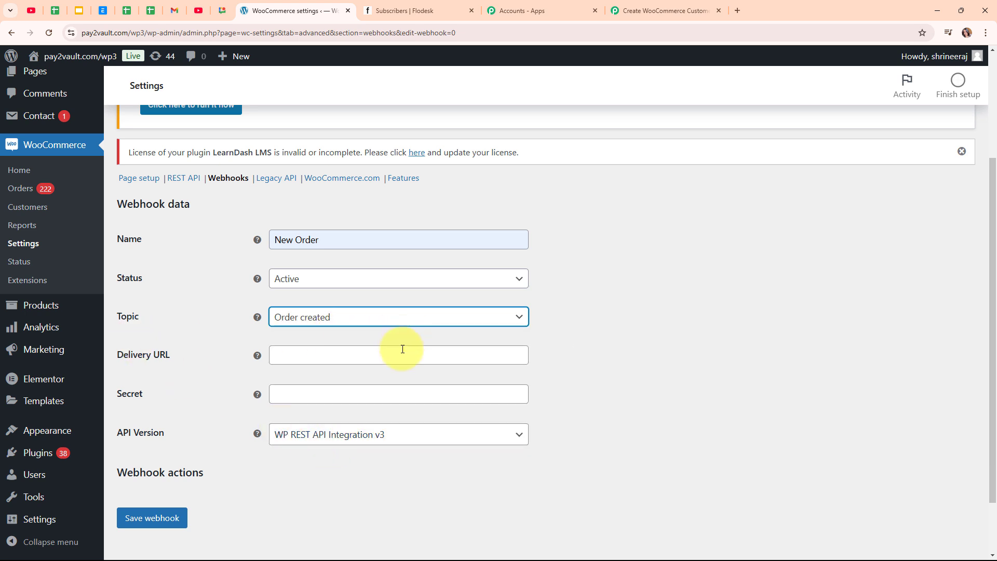
Paste the Pabbly webhook URL as Delivery URL, keep API v3, and save the webhook.
click(348, 358)
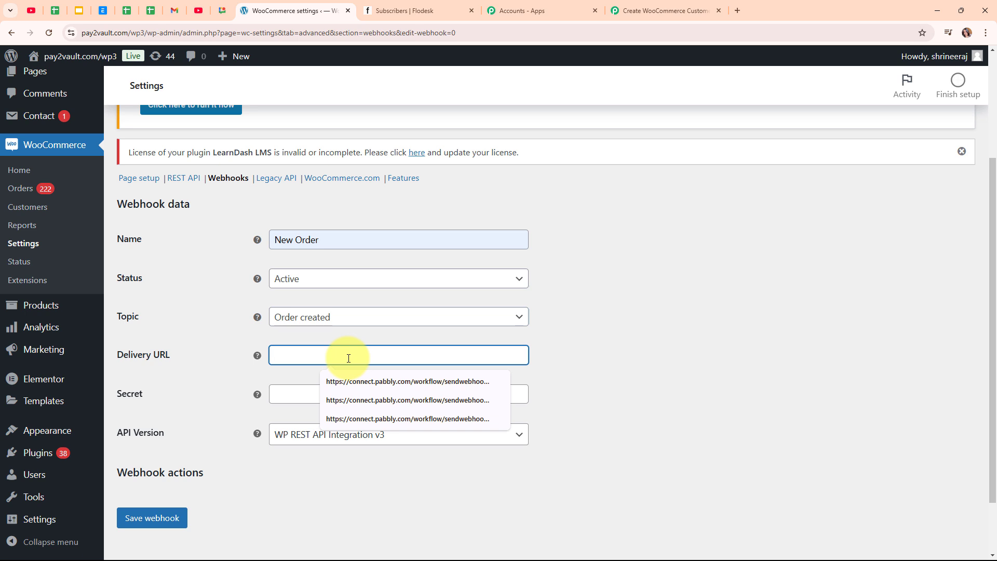
key(ctrl+v)
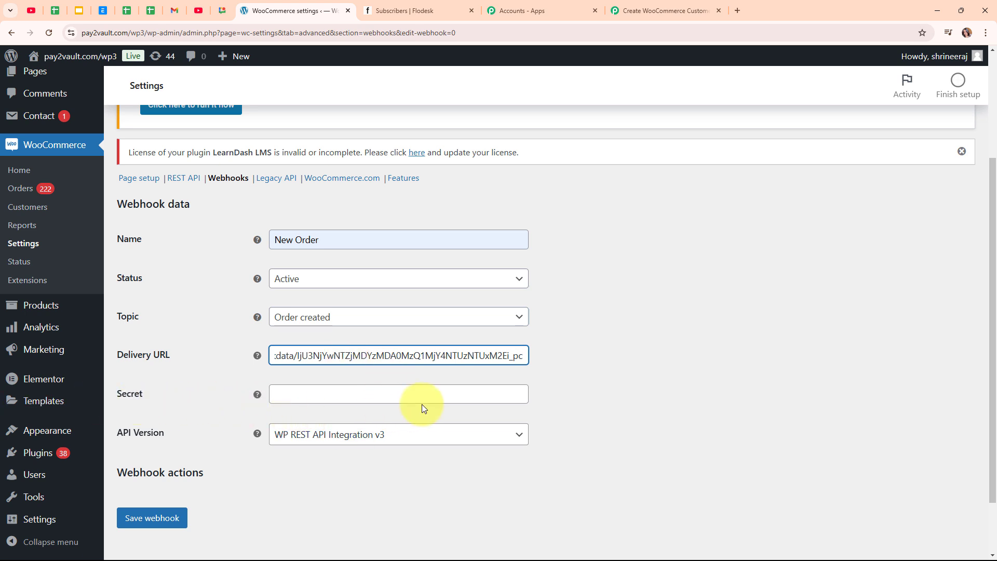
click(434, 433)
click(433, 454)
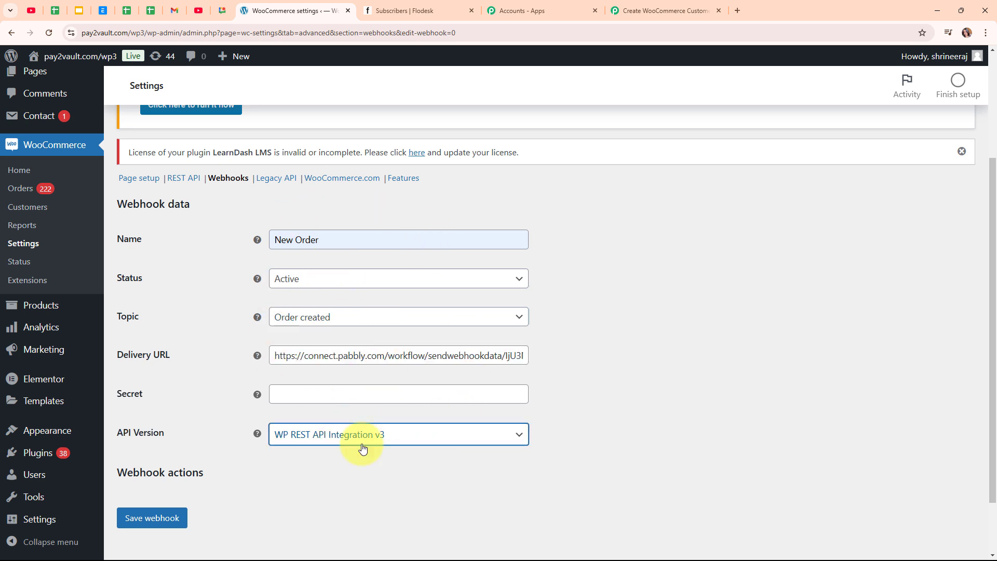
click(175, 529)
click(174, 529)
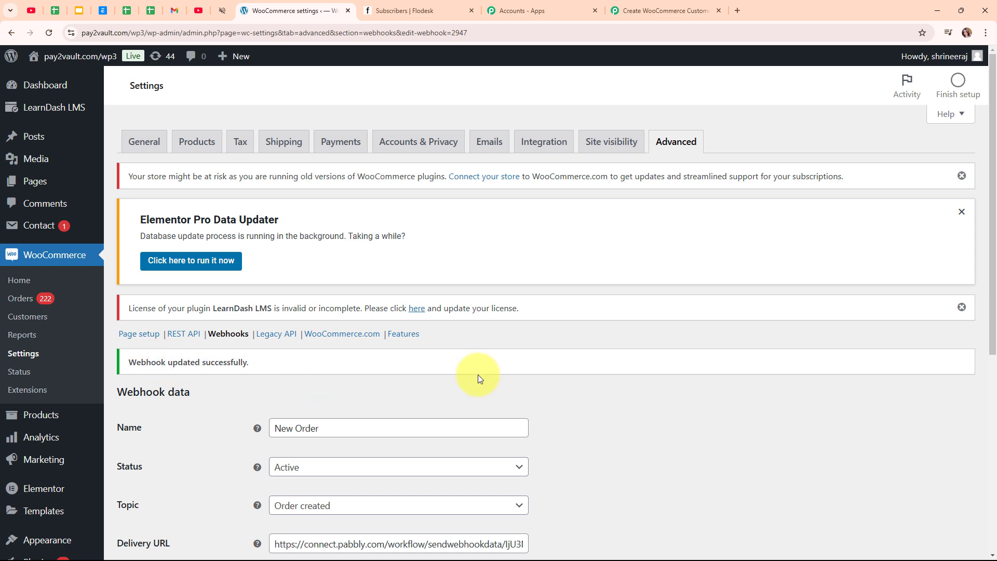
Back in Pabbly, re-capture the WooCommerce webhook response and confirm with Yes.
click(706, 6)
scroll(767, 343, down, 5)
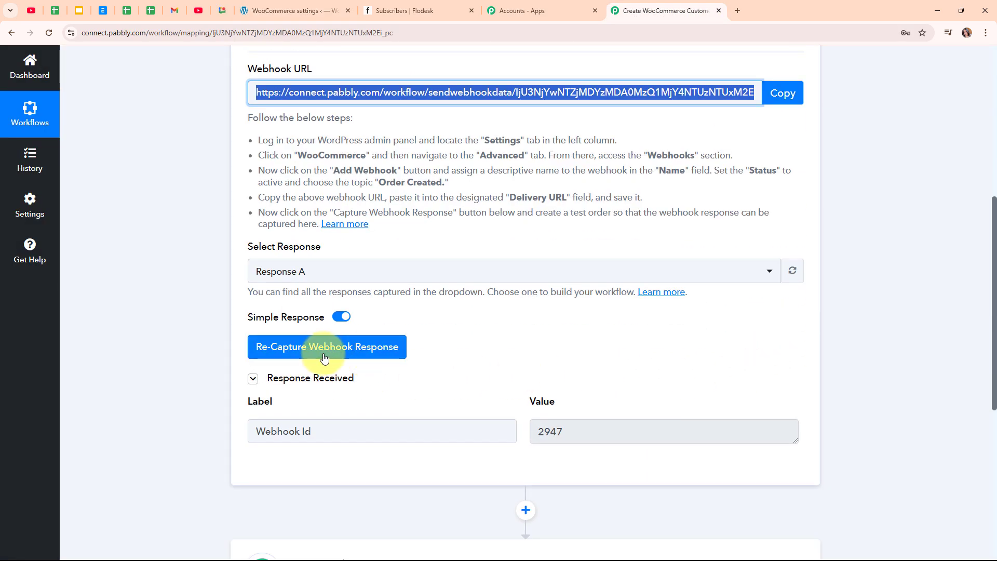
click(296, 348)
click(457, 373)
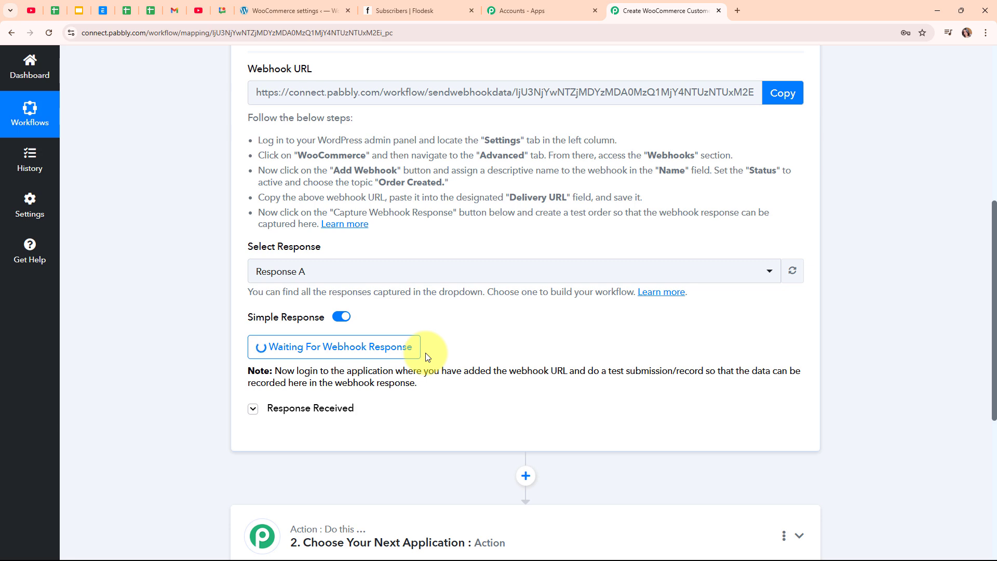
Add the Designer Evening Gown to the cart from the shop and proceed to checkout.
click(268, 4)
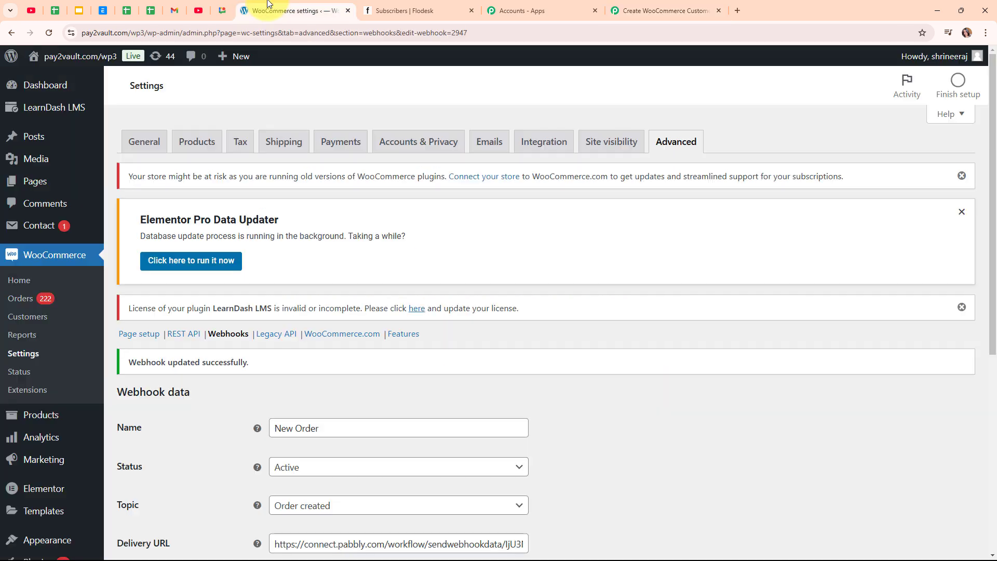
click(91, 98)
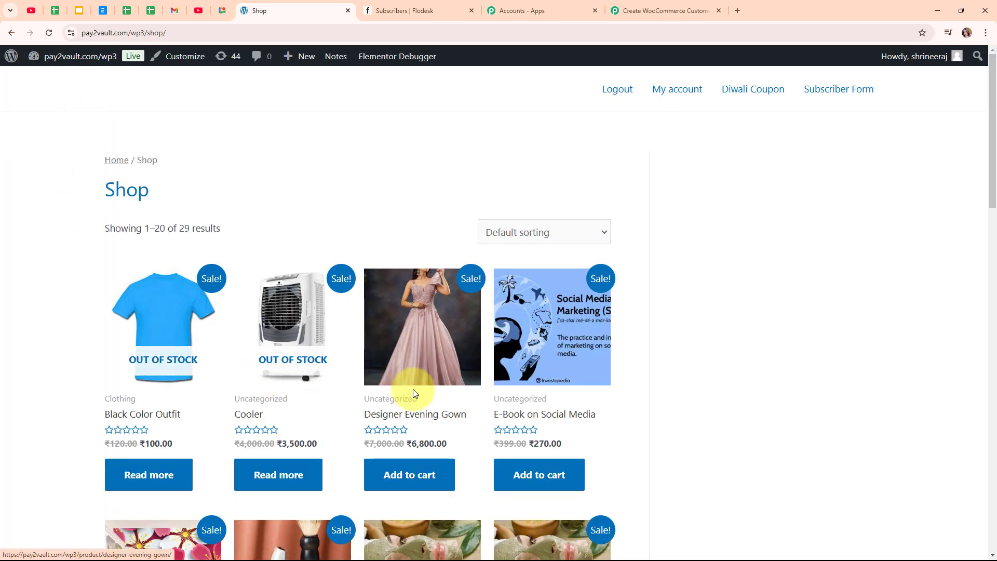
click(408, 477)
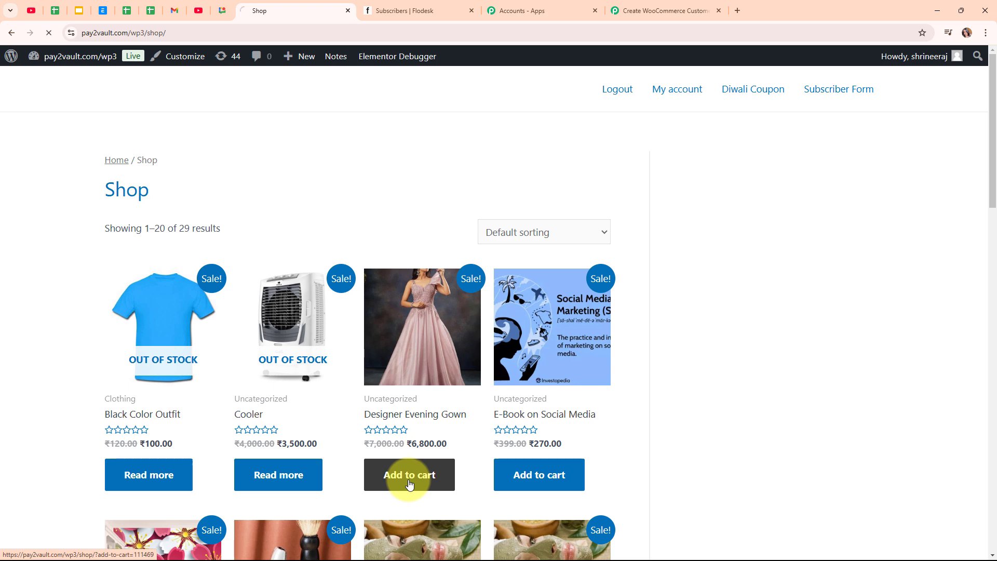
click(475, 414)
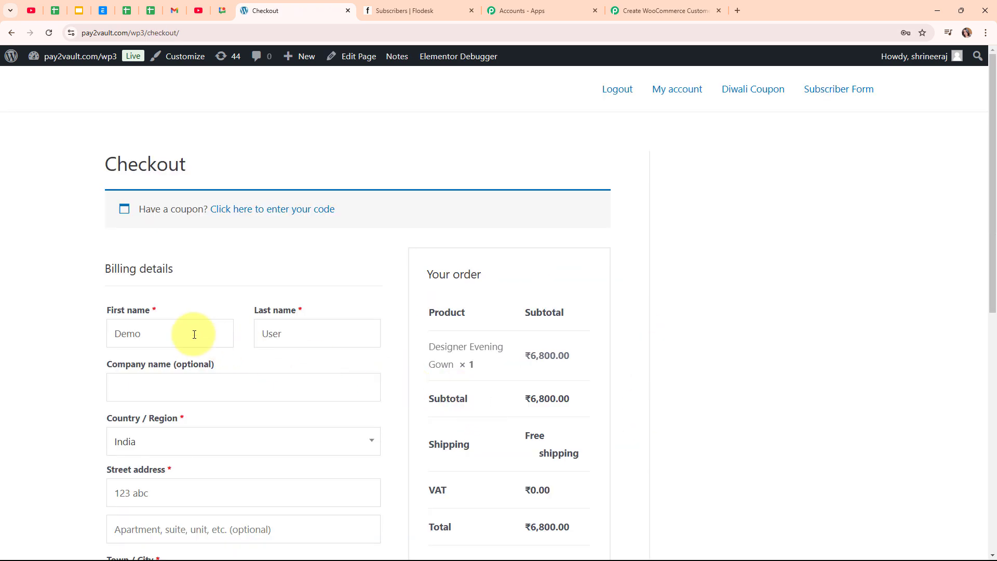
Change the billing first name and set the billing country to India.
click(194, 334)
key(BackSpace)
key(BackSpace)
key(BackSpace)
key(BackSpace)
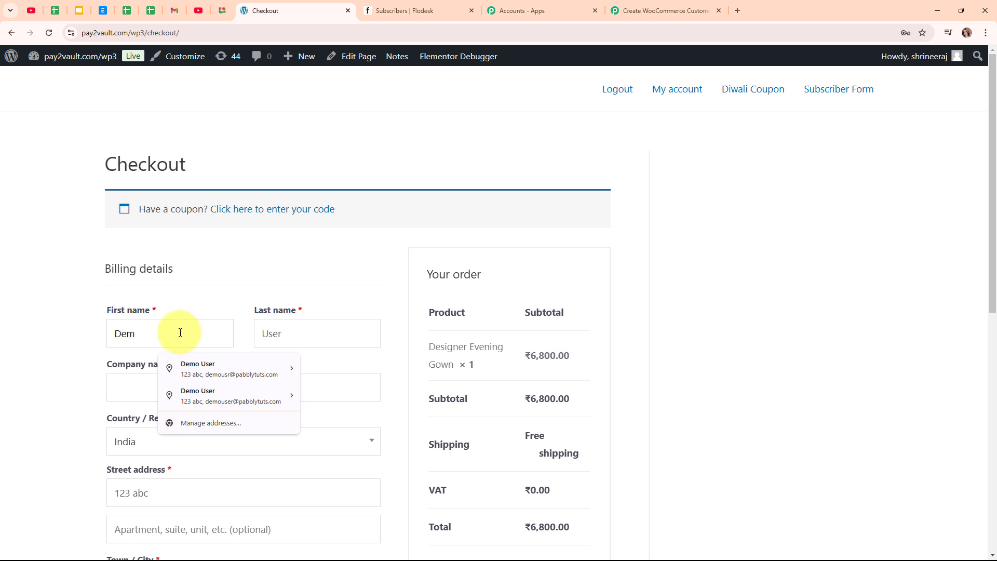
text(D)
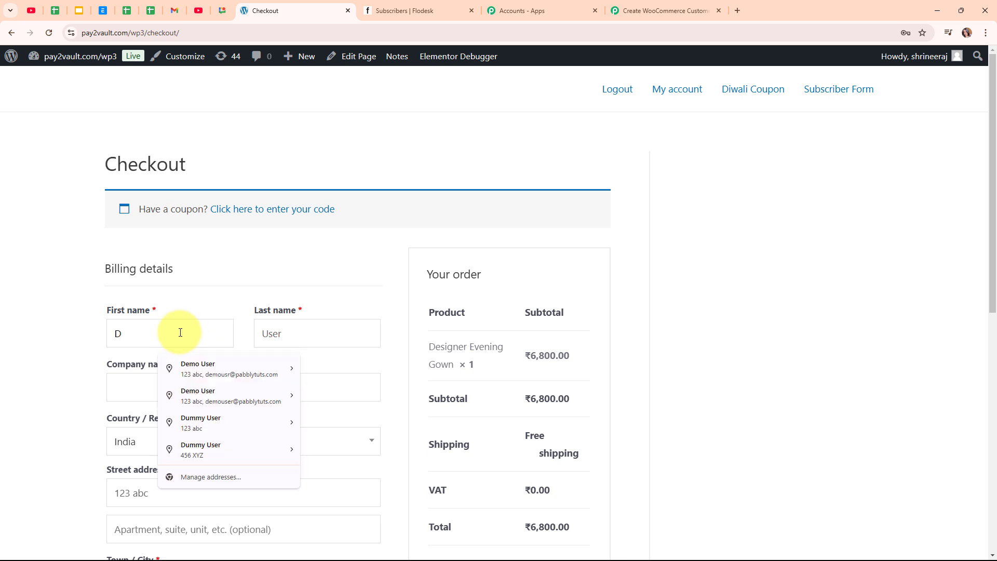
text(ummy)
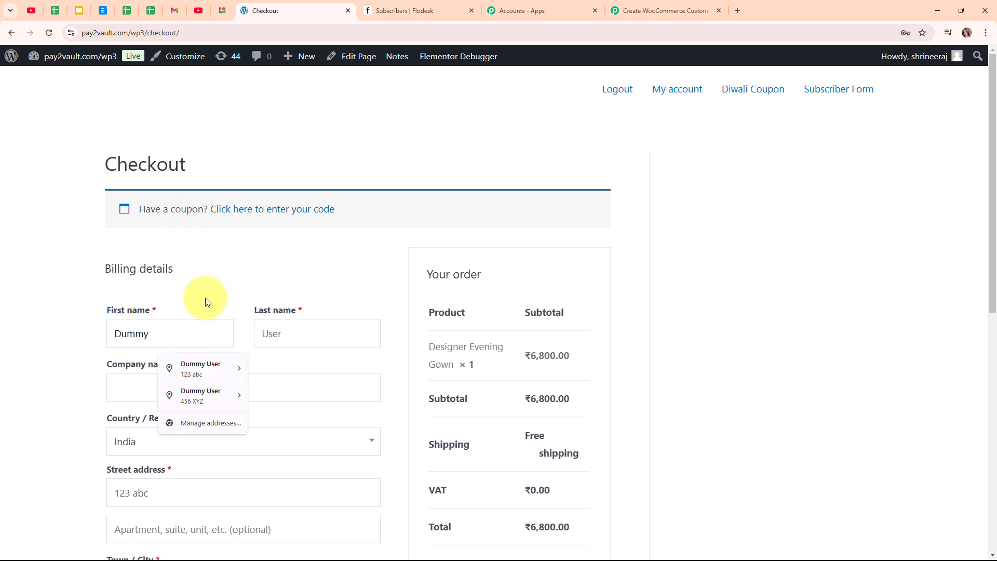
click(313, 356)
scroll(249, 356, down, 2)
click(211, 348)
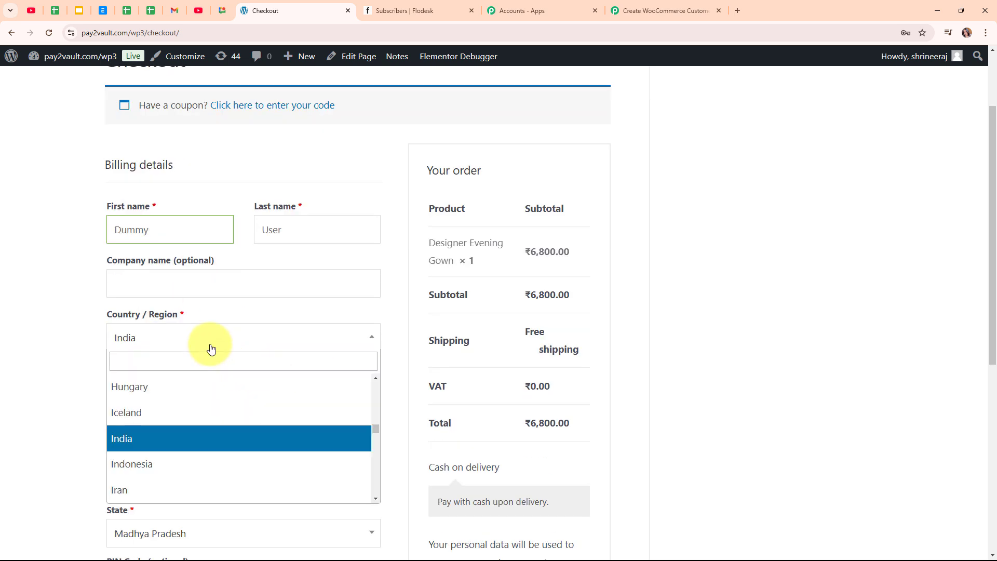
click(201, 438)
Replace the billing phone number and email address with new test values.
scroll(129, 261, down, 2)
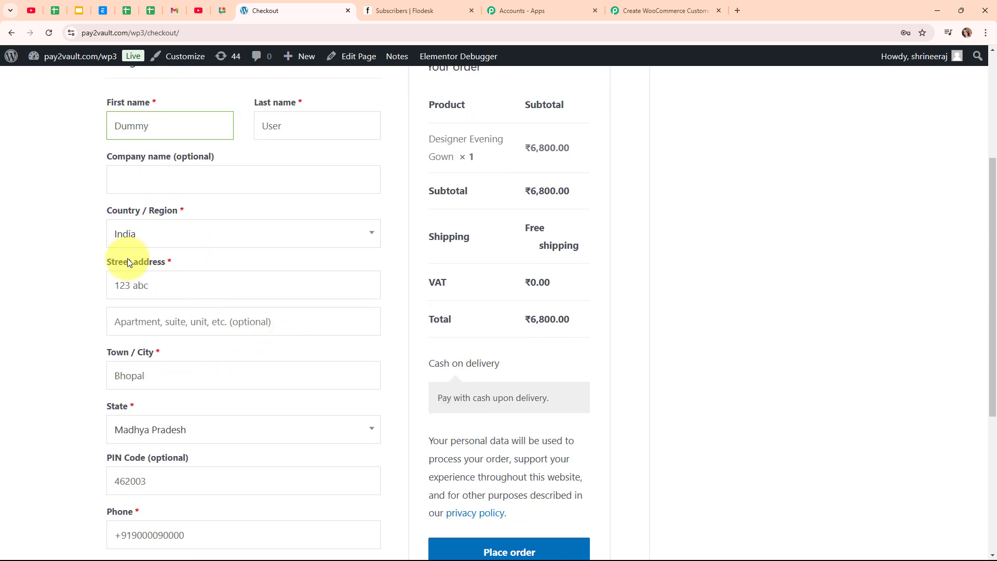
scroll(195, 332, down, 3)
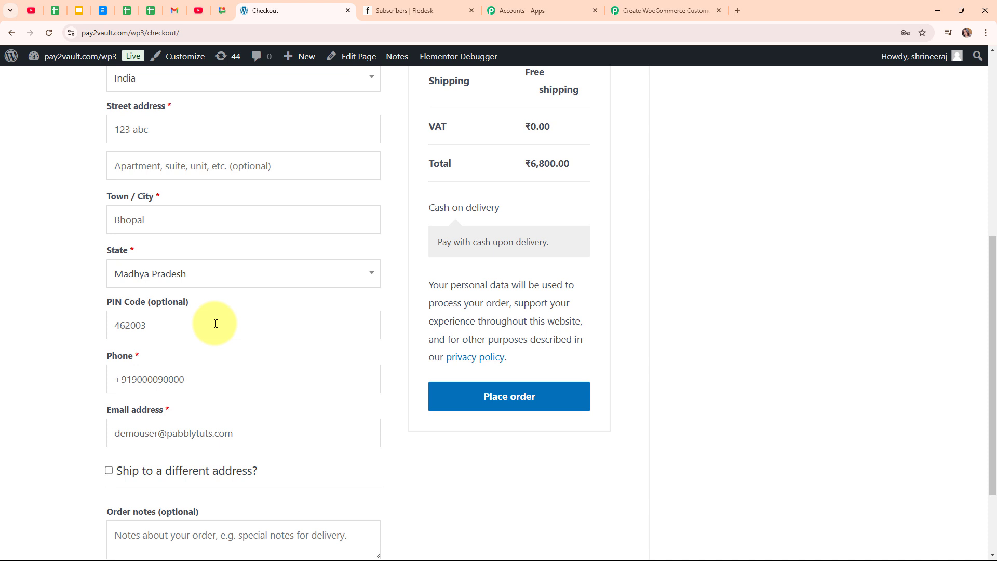
scroll(216, 324, down, 2)
click(218, 280)
drag(218, 281, 103, 279)
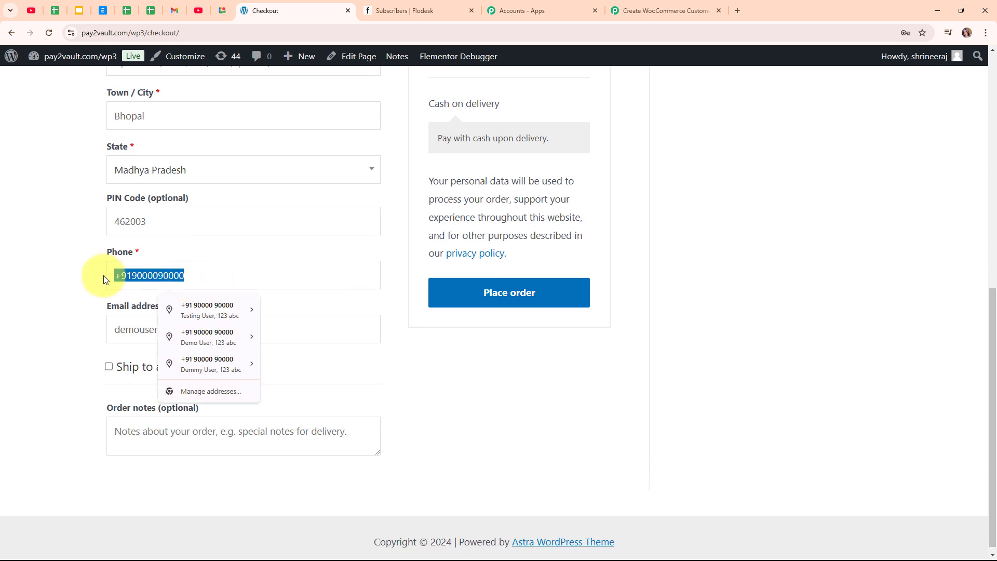
key(BackSpace)
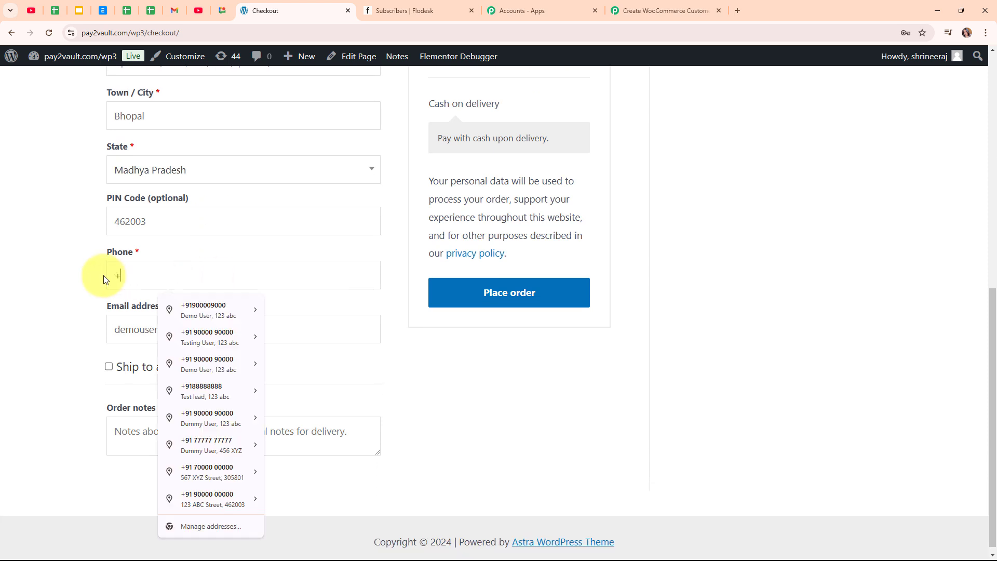
text(+918989898989)
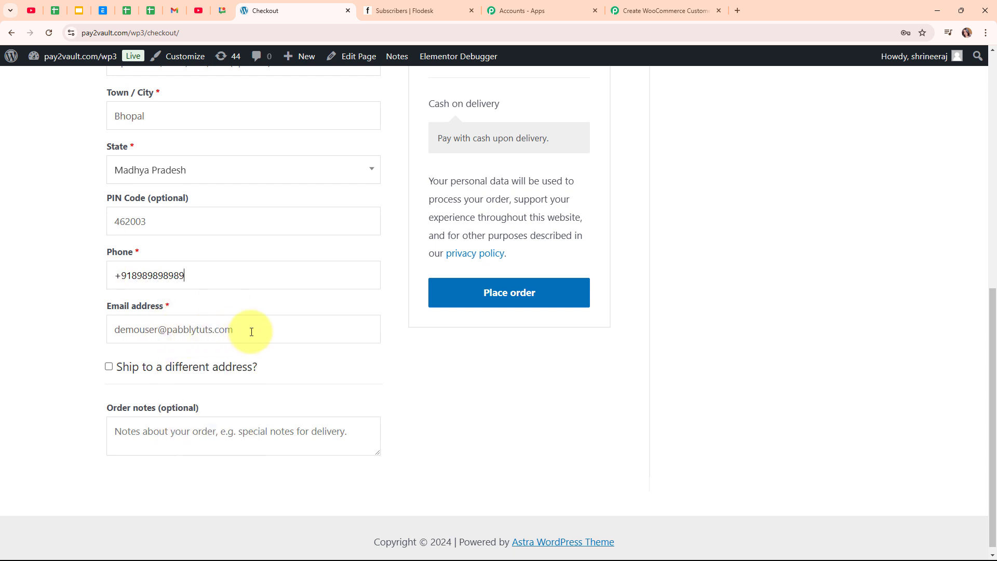
drag(251, 329, 100, 332)
key(BackSpace)
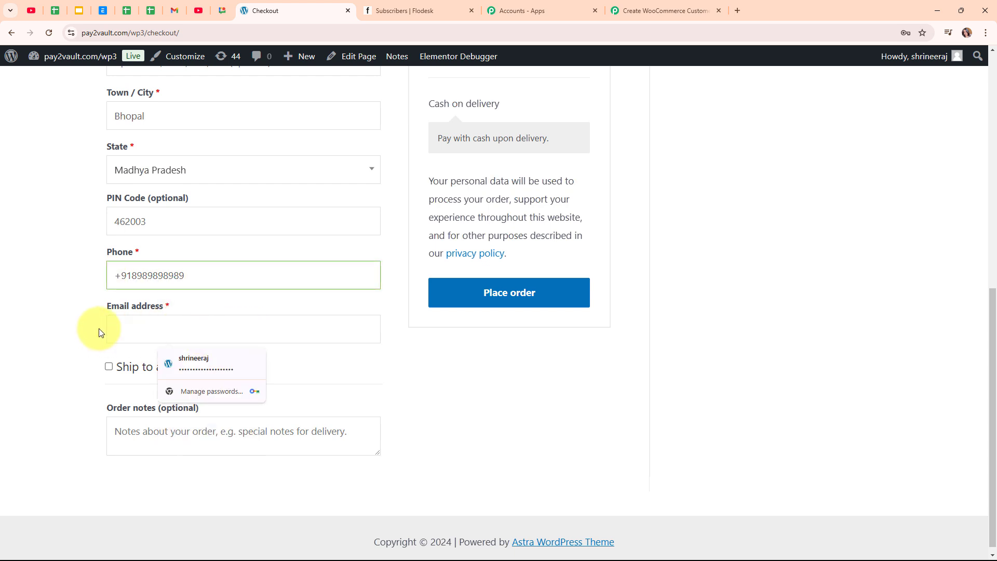
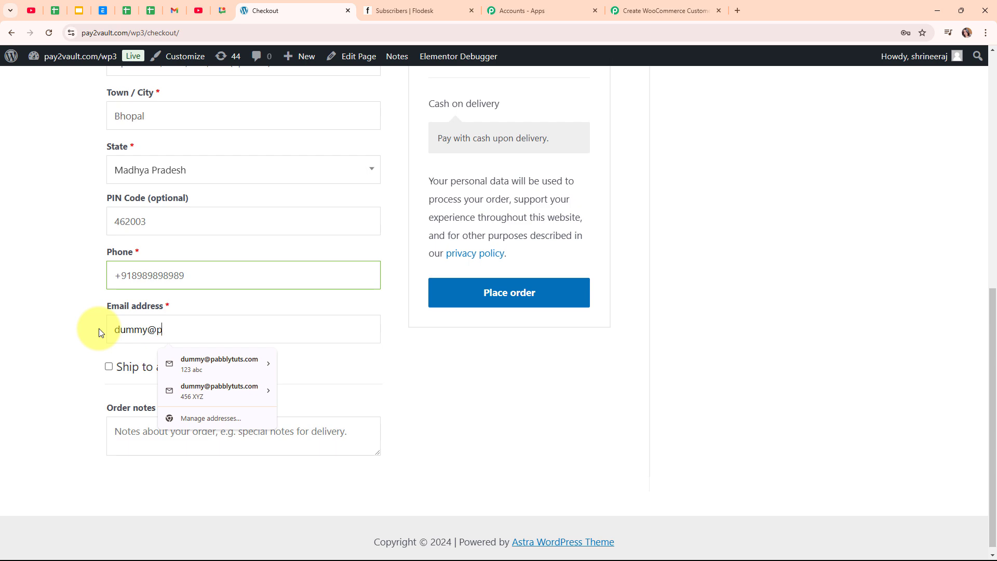
click(91, 327)
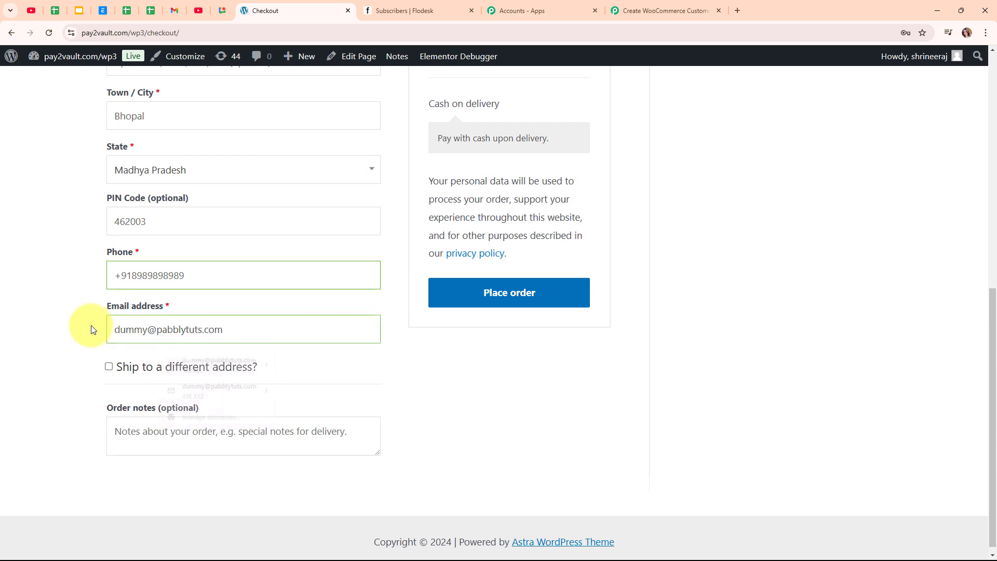
Place the order, then switch back to the Pabbly workflow.
scroll(393, 308, up, 5)
scroll(391, 305, down, 5)
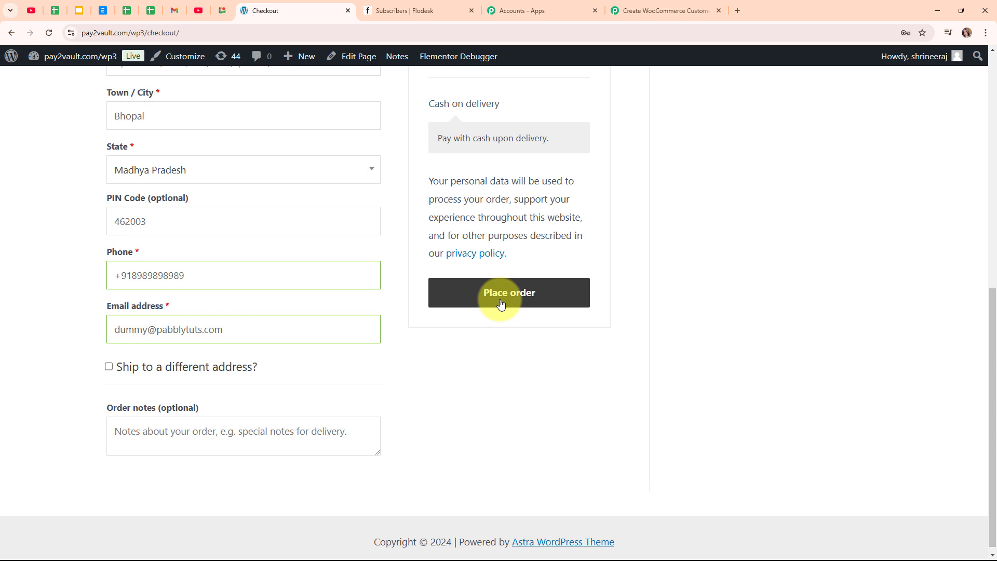
scroll(500, 304, up, 4)
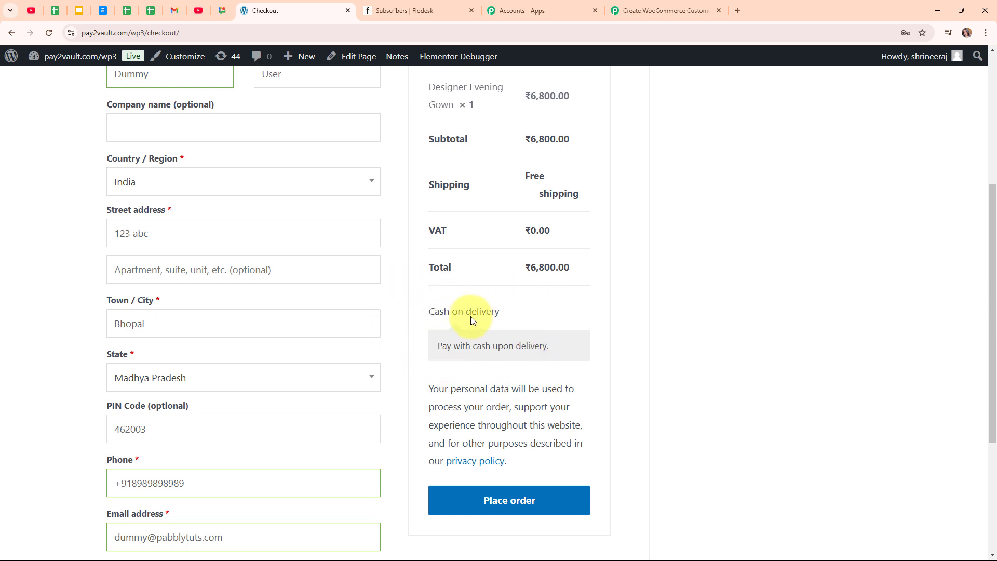
scroll(471, 316, down, 2)
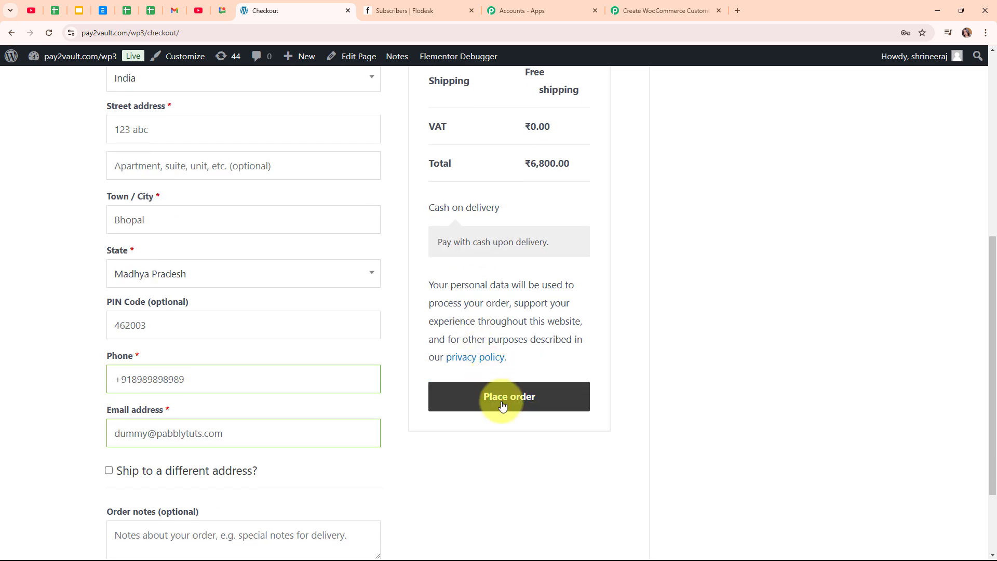
click(502, 406)
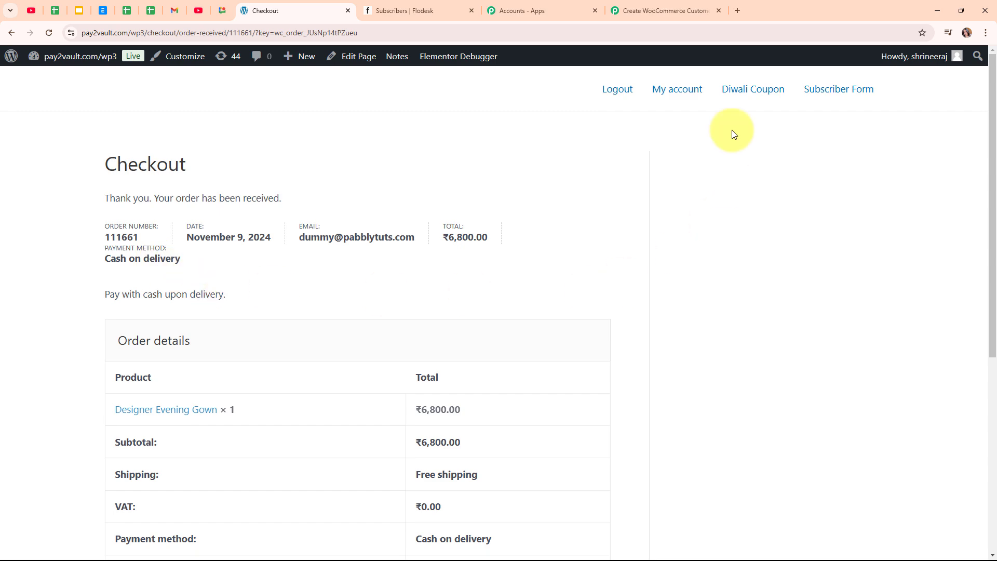
click(655, 4)
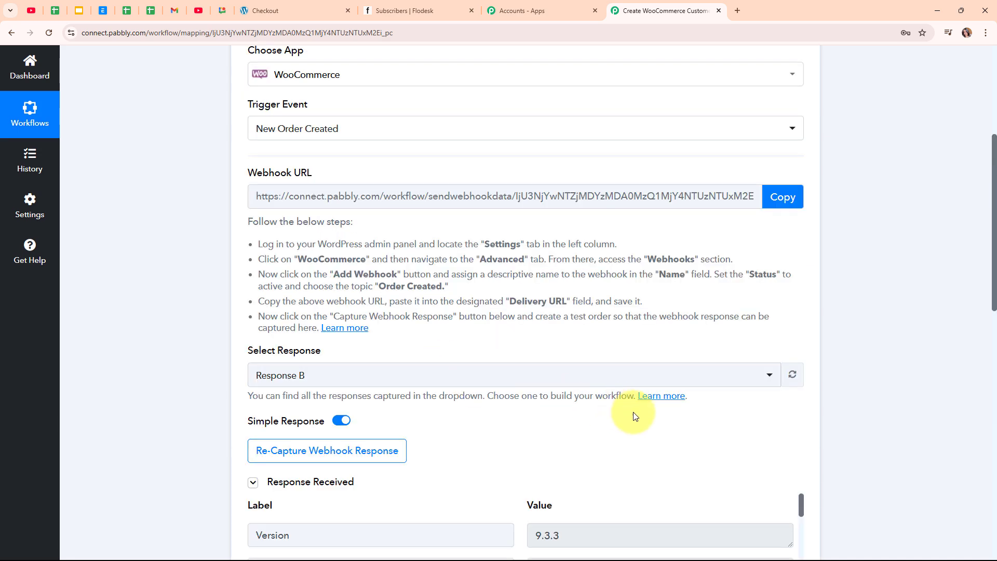
Review the test order's fields in Response B, collapse the WooCommerce trigger, and expand the action step.
scroll(634, 412, down, 6)
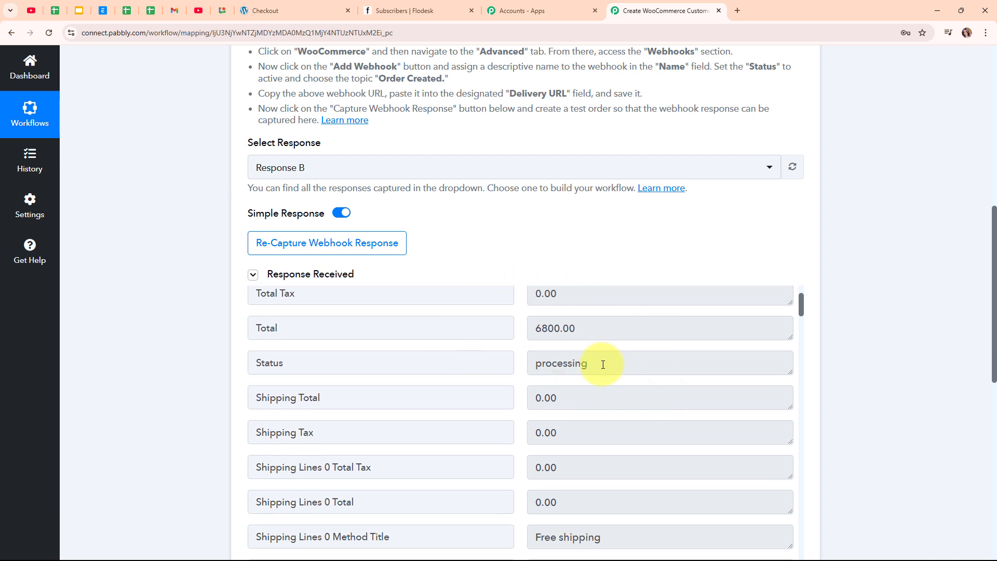
scroll(602, 364, down, 4)
scroll(618, 333, down, 1)
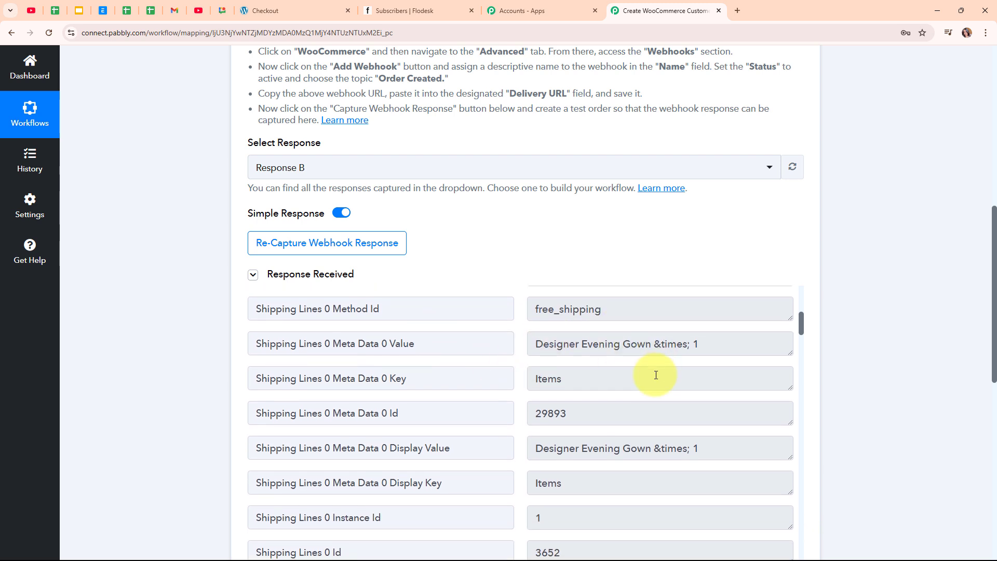
scroll(656, 375, down, 7)
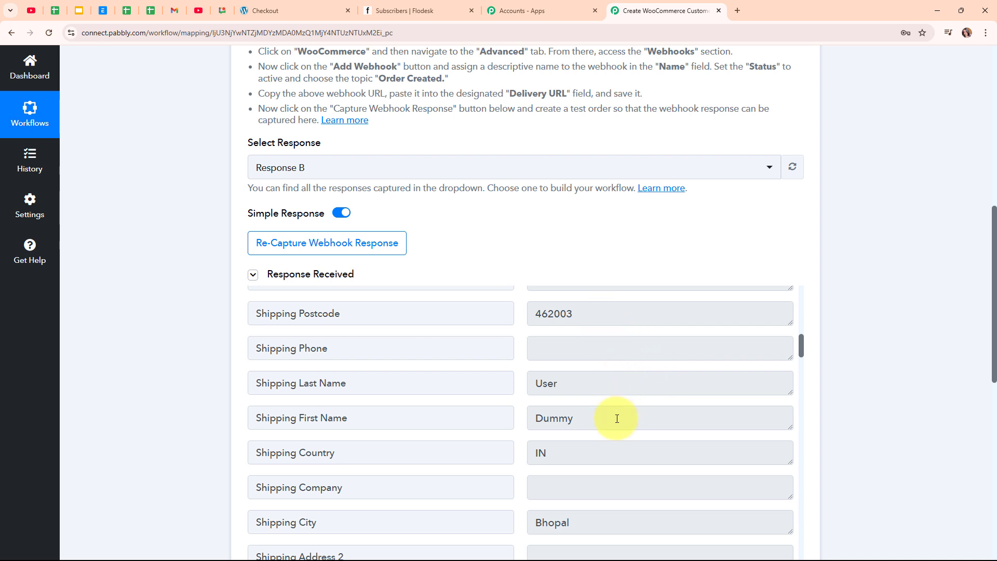
scroll(616, 416, down, 3)
scroll(617, 420, down, 12)
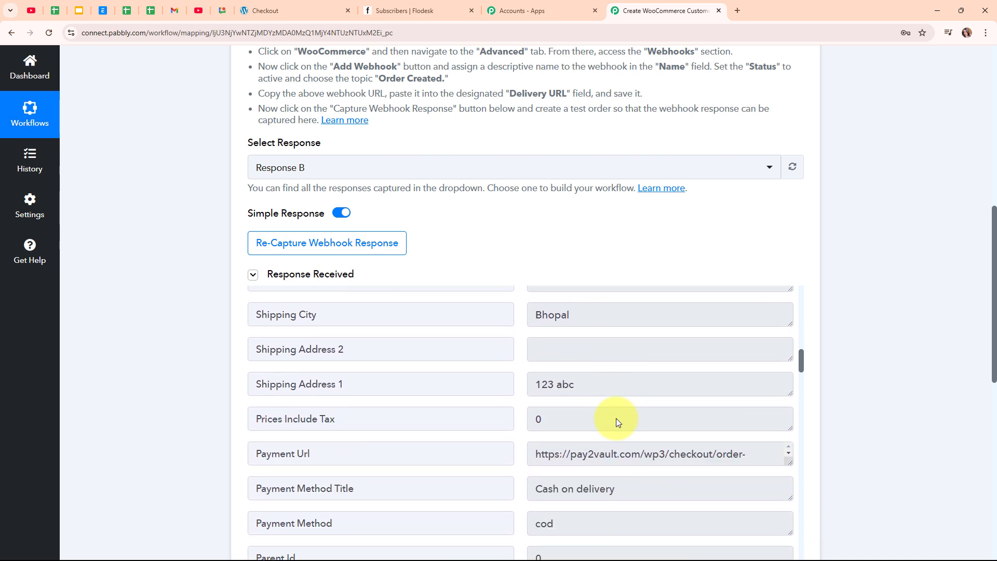
scroll(617, 418, down, 2)
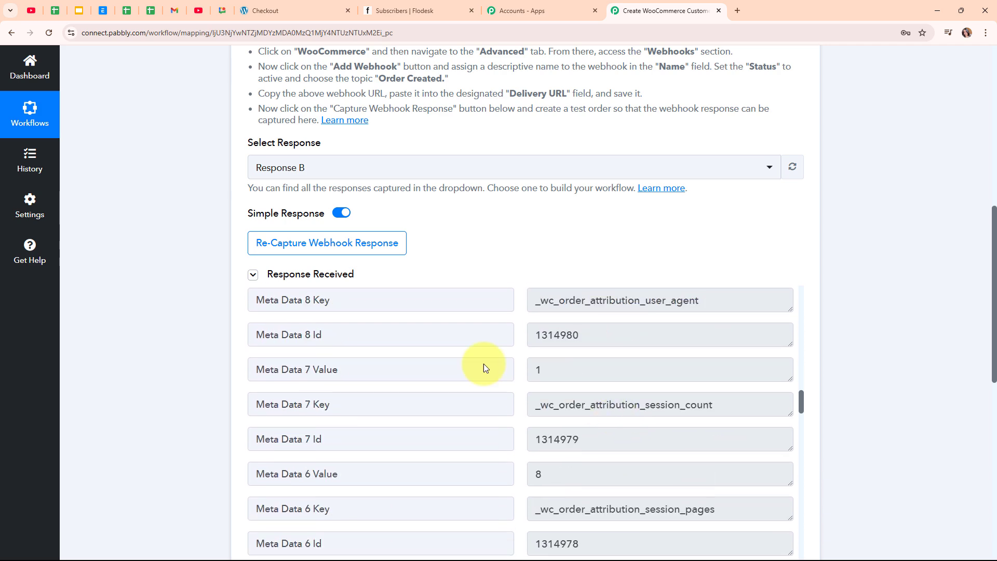
scroll(831, 249, up, 5)
scroll(828, 248, up, 4)
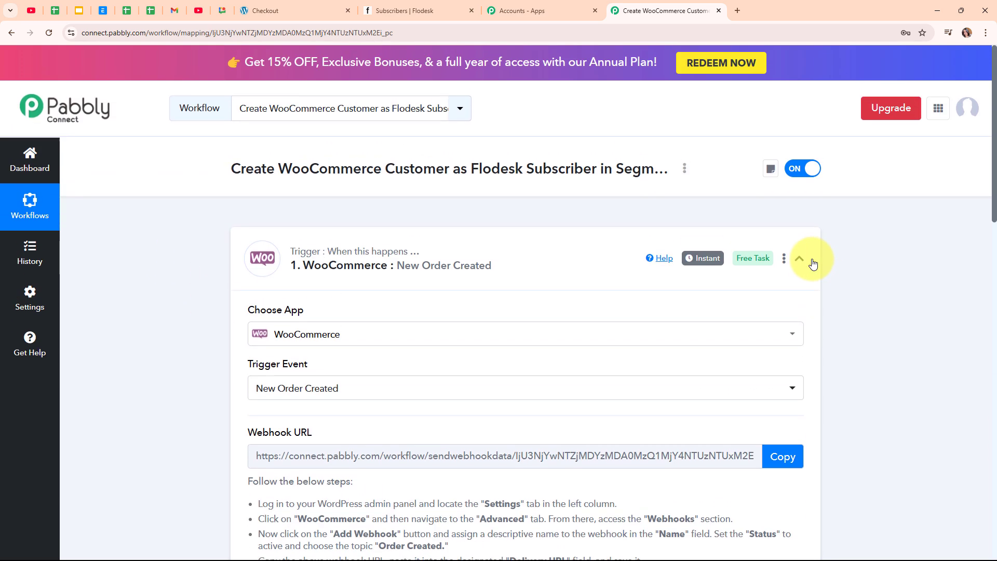
click(799, 258)
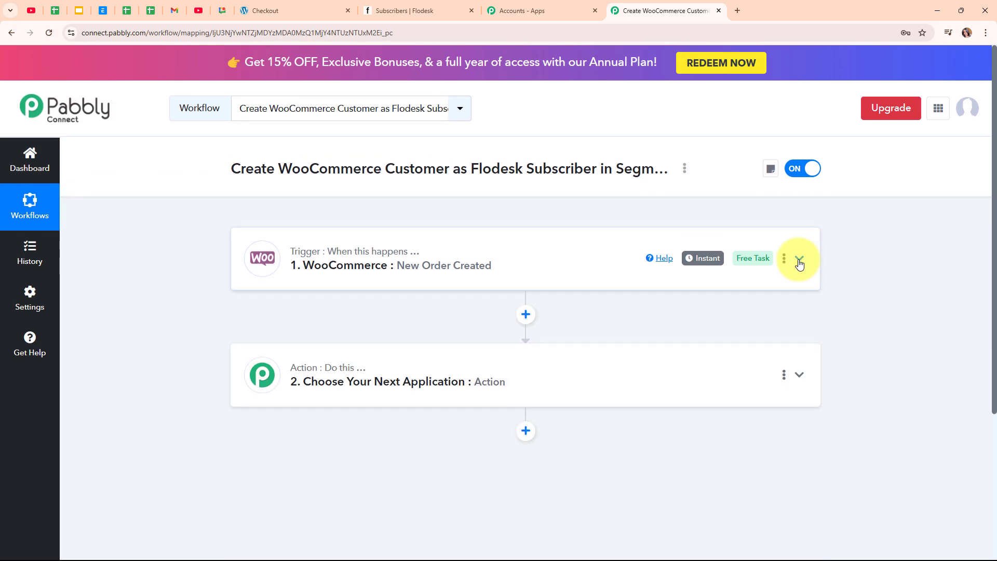
click(436, 374)
Set step 2's app to Flodesk with the Create/Update Subscriber action event.
click(374, 267)
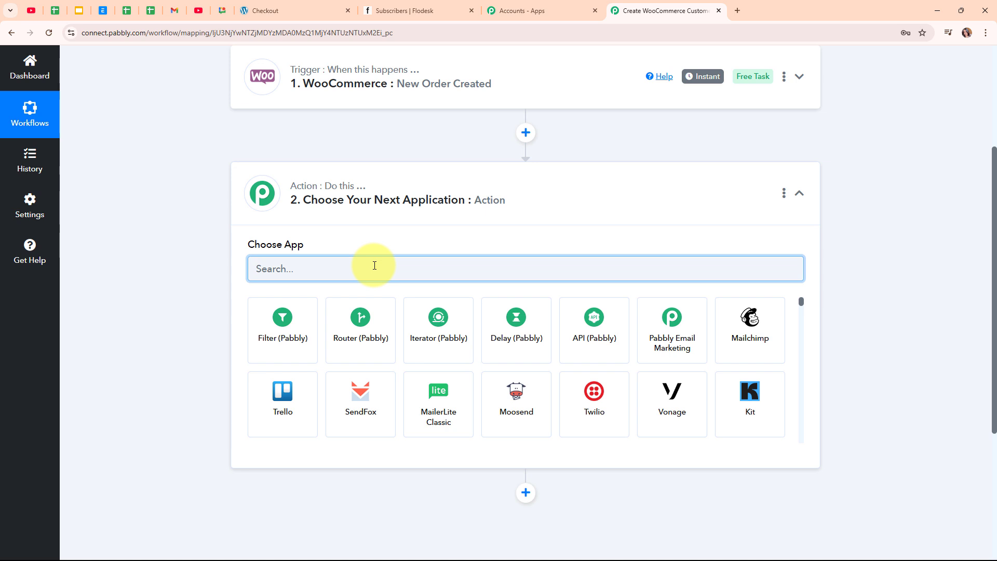
text(D)
key(BackSpace)
text(Flodes)
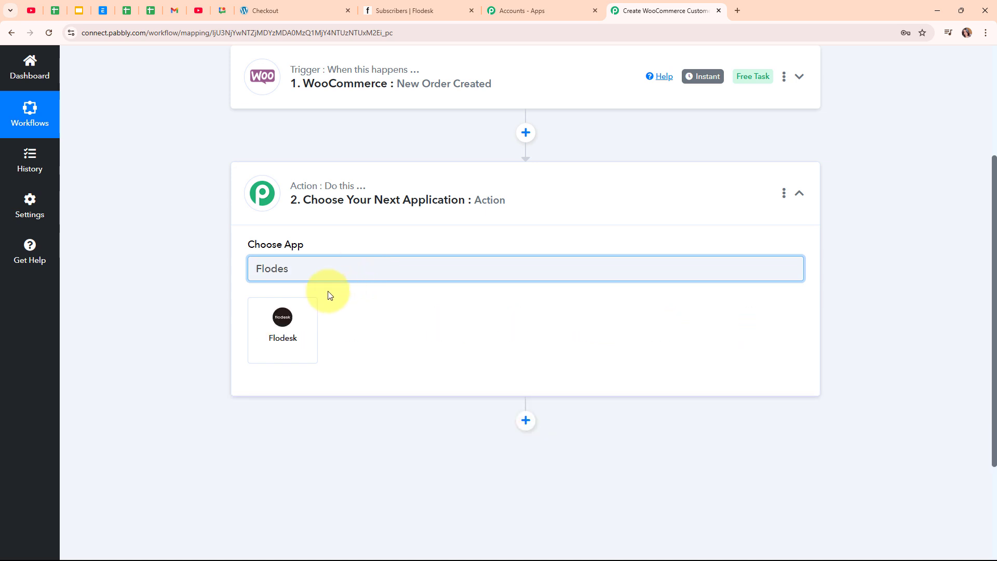
click(299, 330)
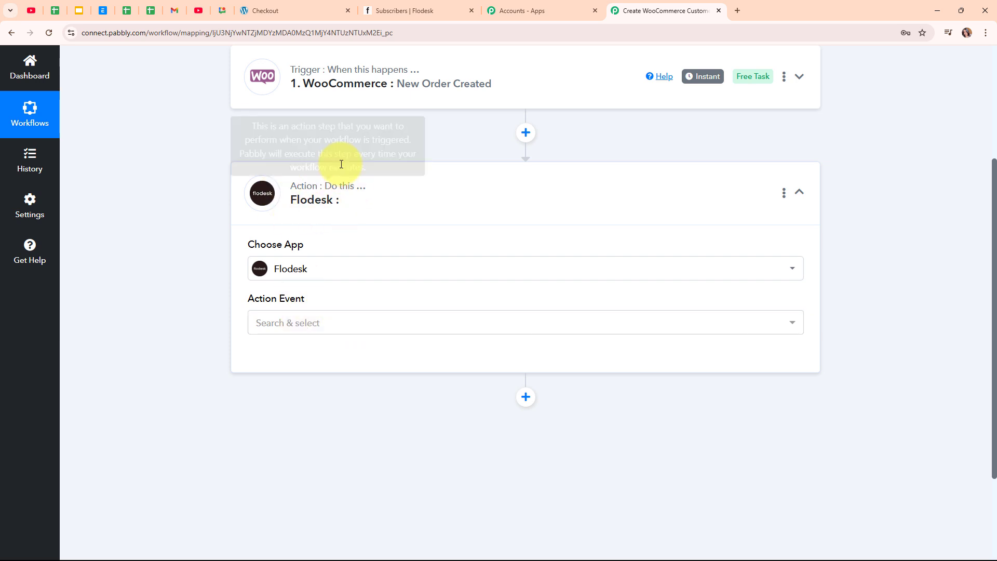
click(310, 322)
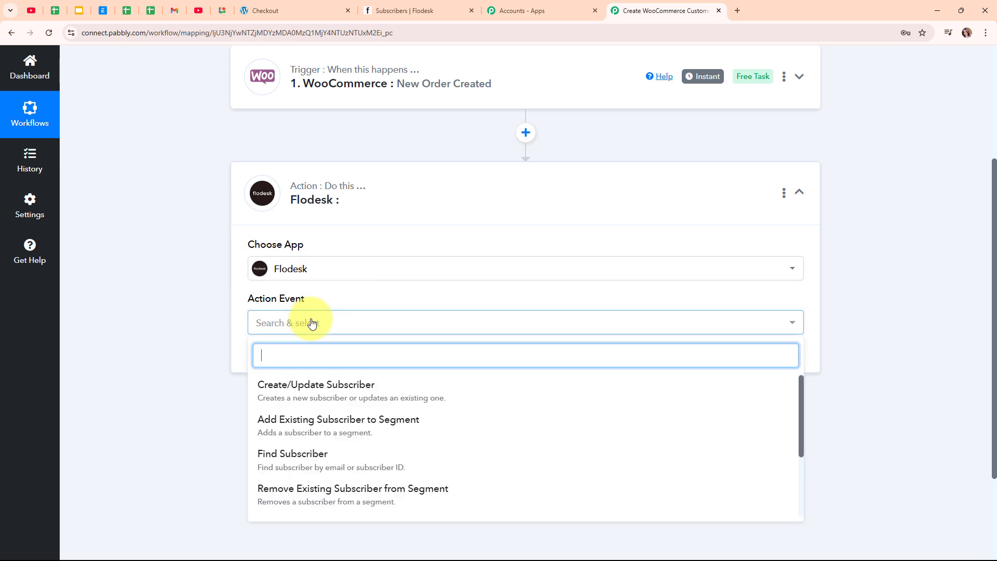
click(322, 385)
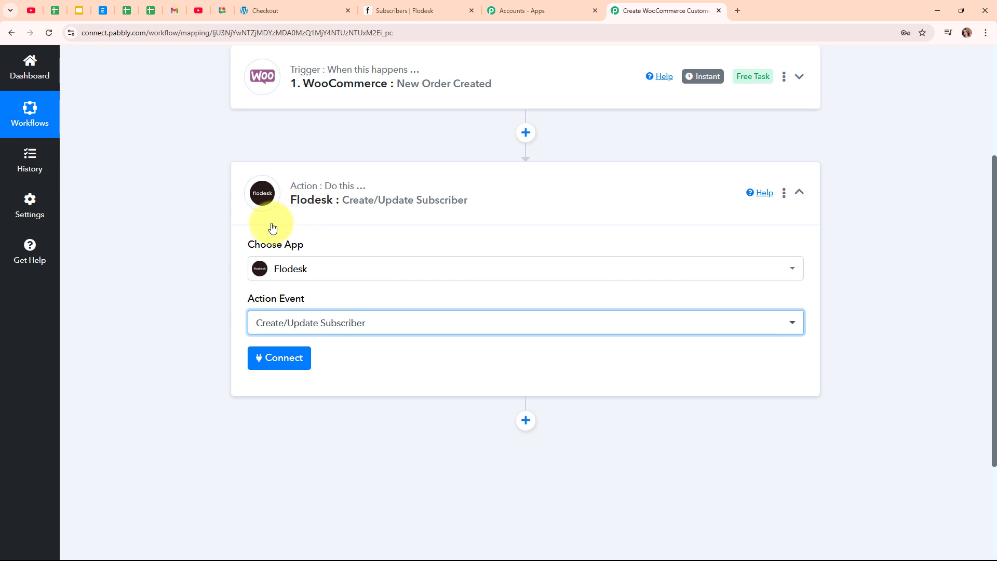
Add a new Flodesk connection, Flodesk #8, by signing in to Flodesk and allowing Pabbly access.
click(273, 357)
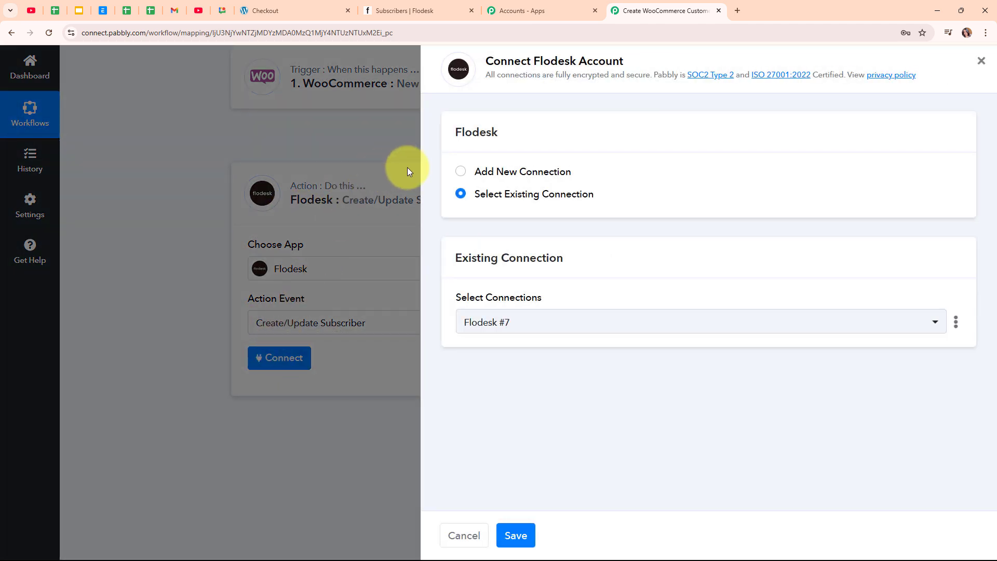
click(462, 172)
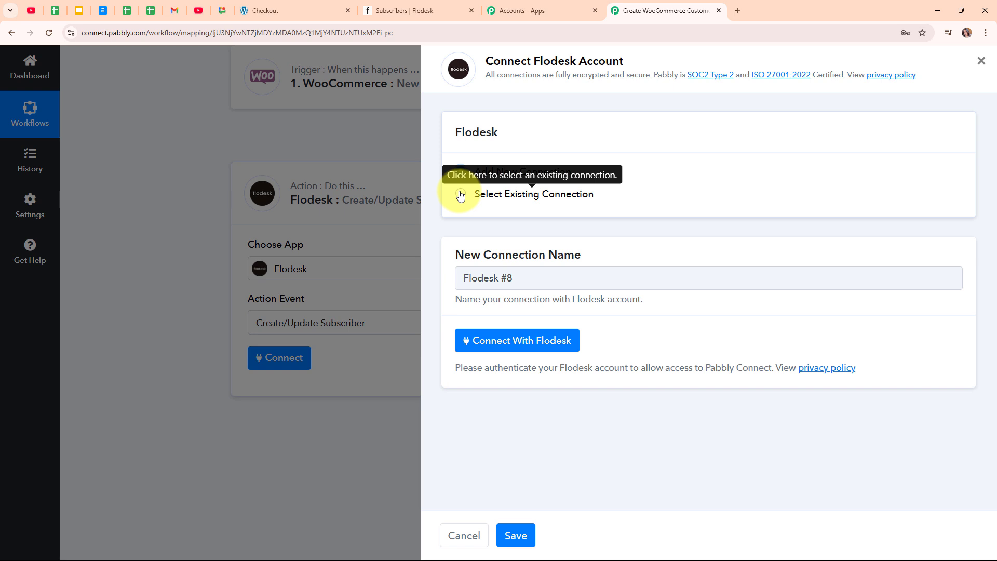
click(527, 351)
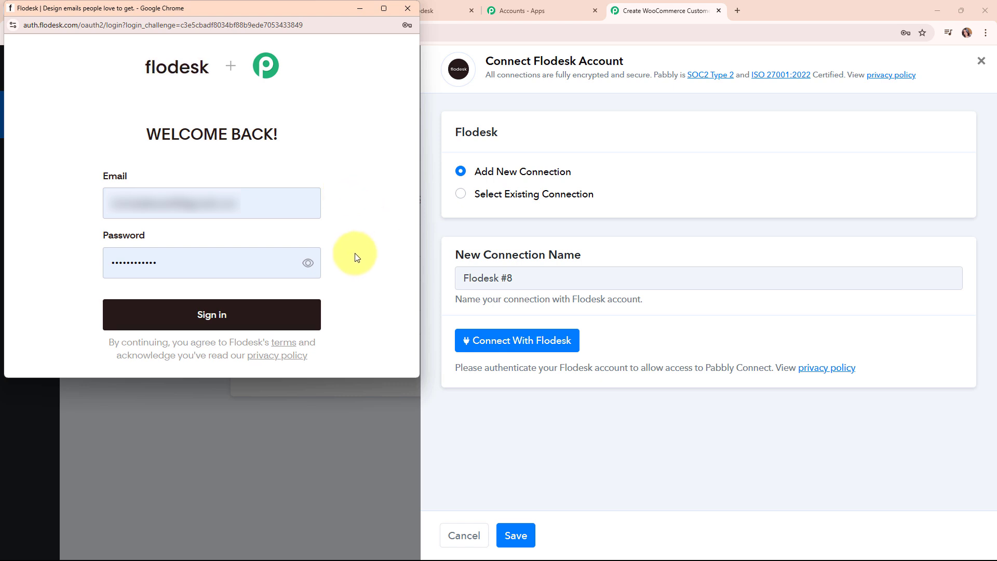
click(248, 331)
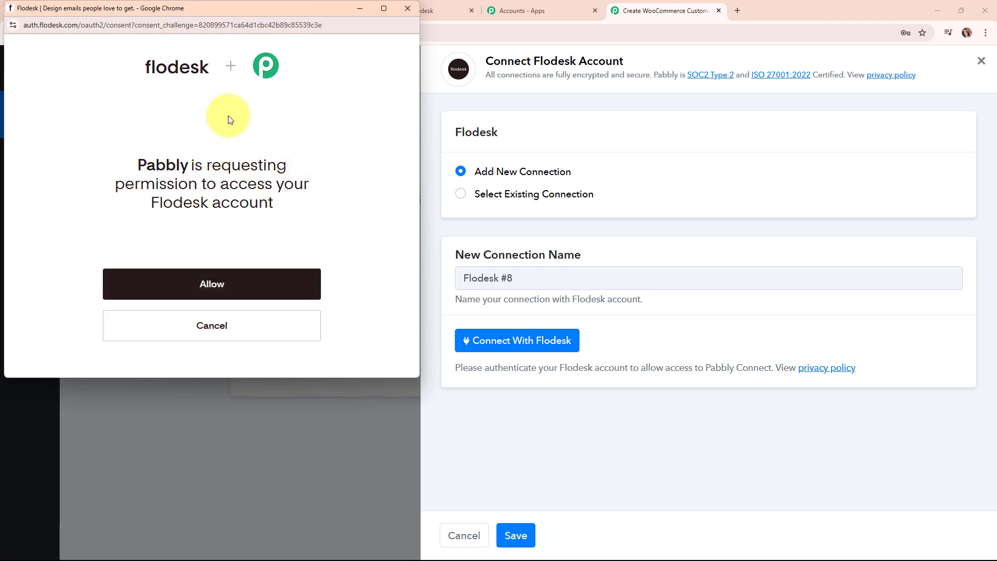
click(256, 283)
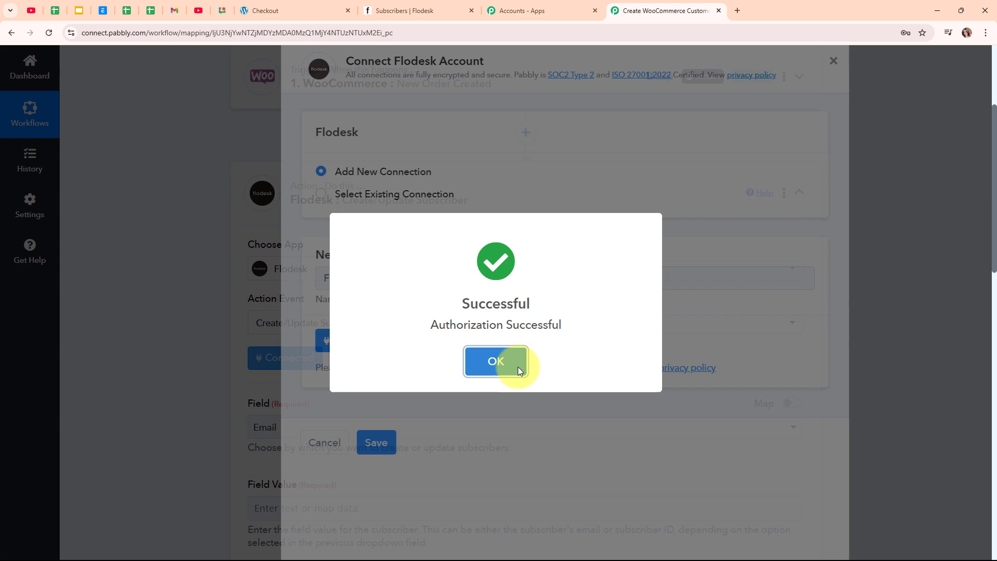
click(509, 361)
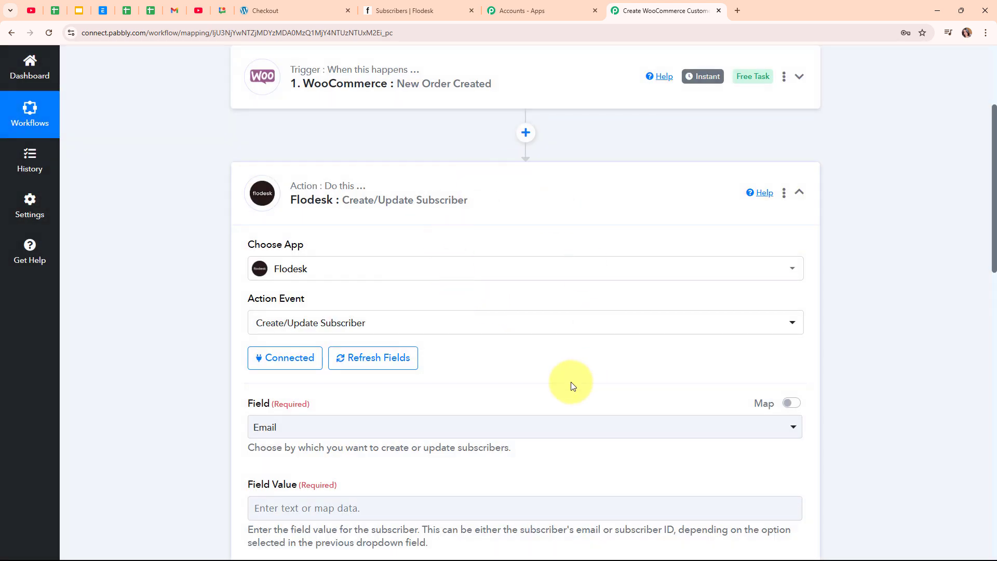
Keep Email as the identifying Field and map the order's Billing Email into Field Value.
scroll(531, 363, down, 4)
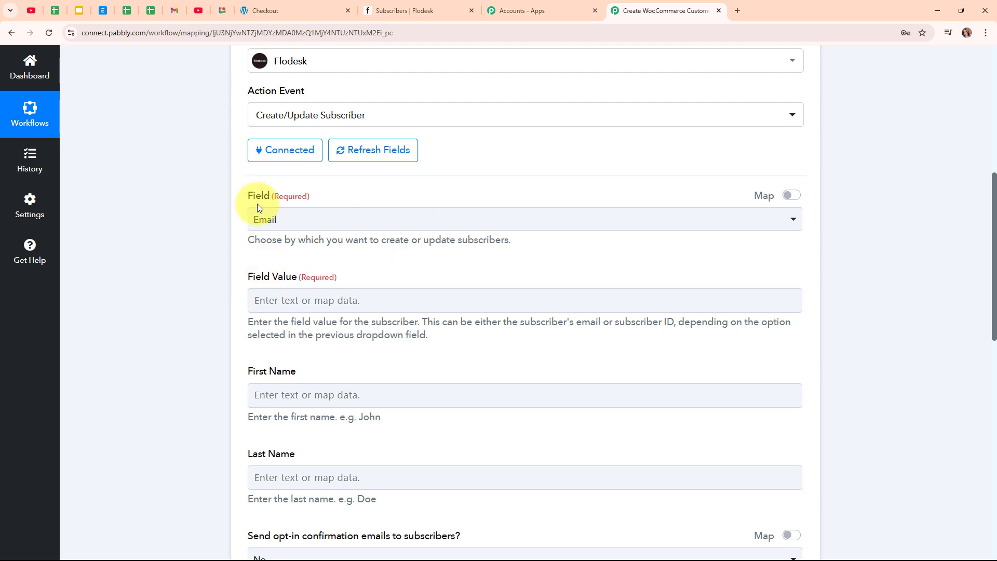
click(401, 220)
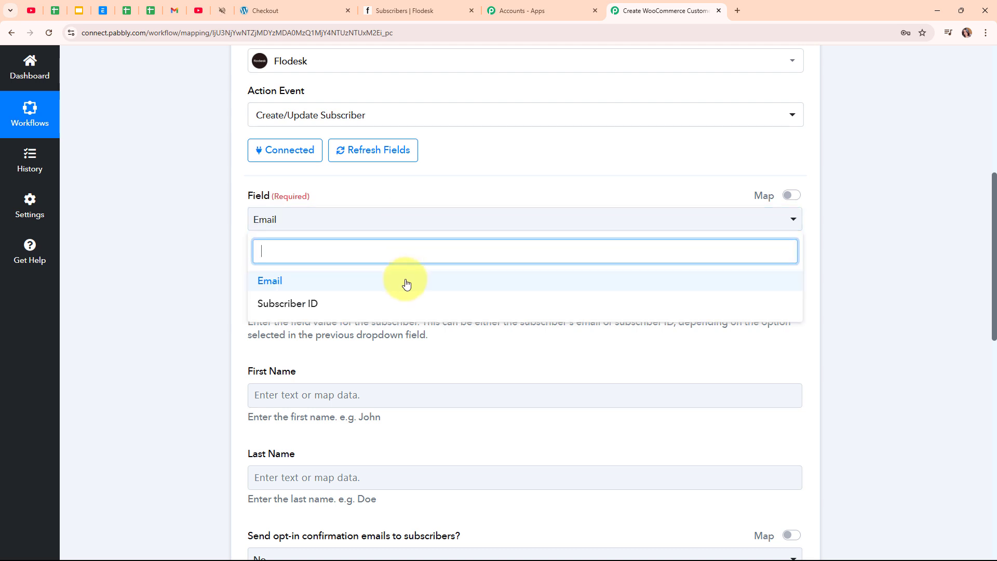
click(406, 282)
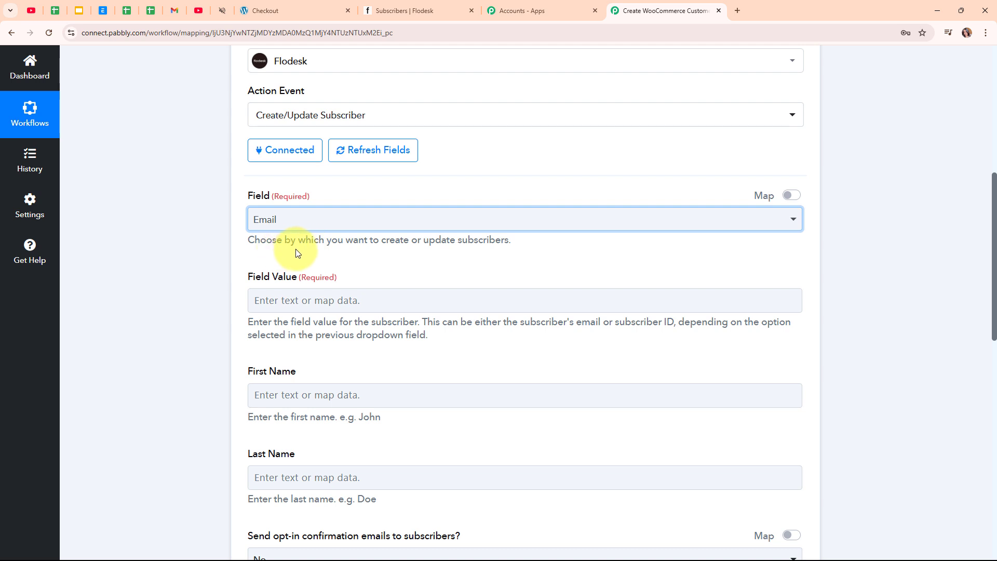
scroll(431, 258, down, 2)
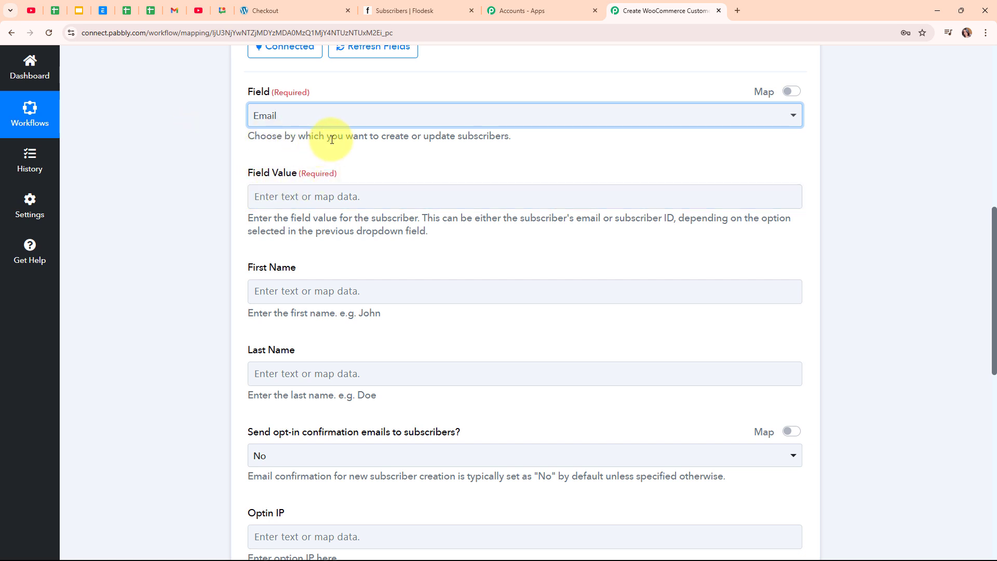
click(338, 196)
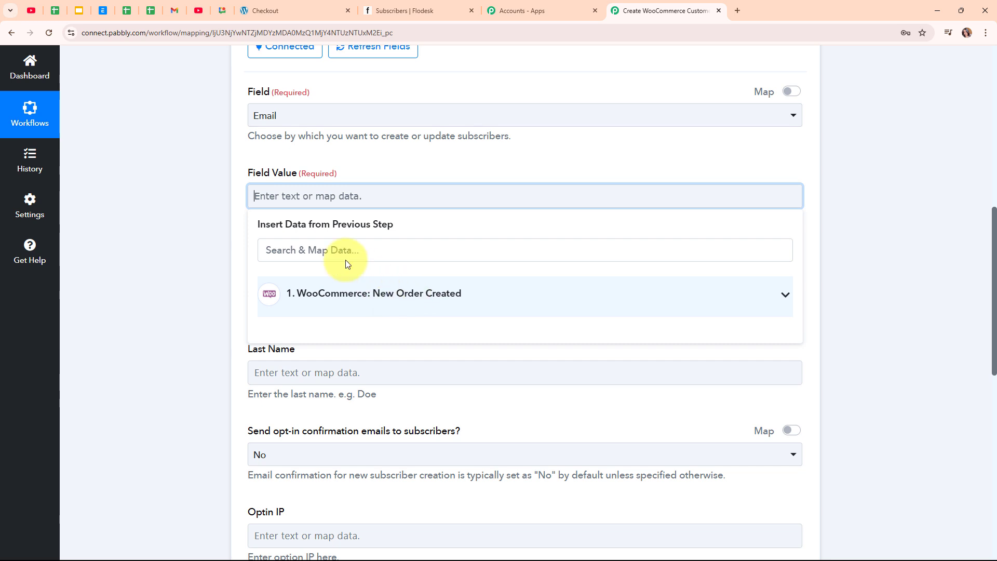
click(335, 251)
text(@)
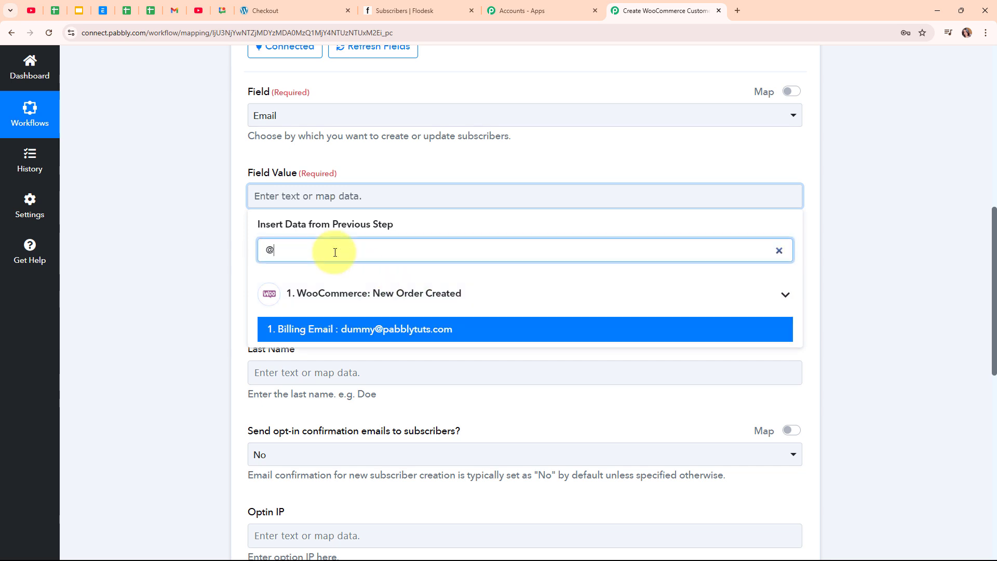
click(365, 335)
click(216, 305)
Map Billing First Name into First Name and Billing Last Name into Last Name.
scroll(365, 234, down, 2)
click(340, 194)
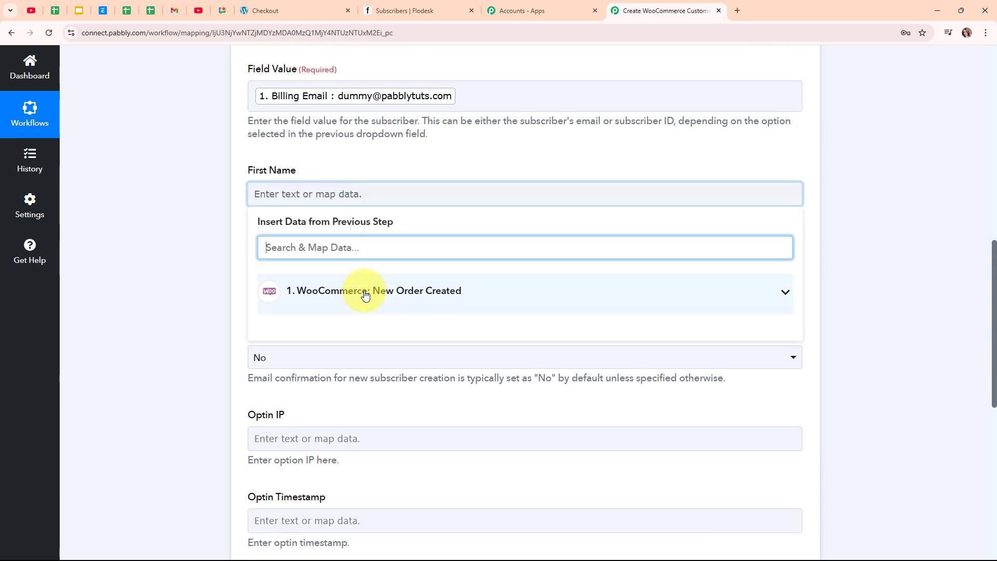
text(dumm)
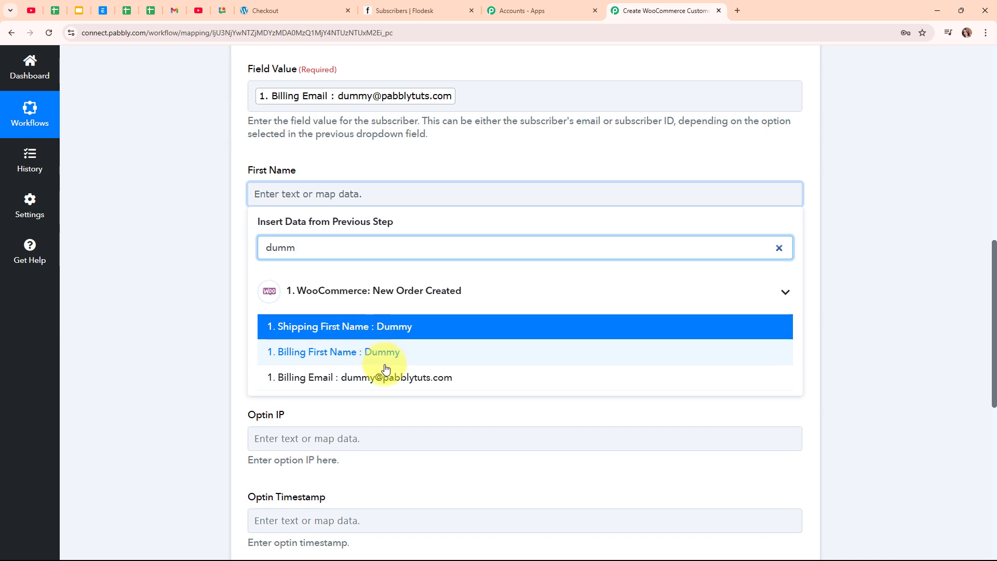
click(389, 358)
click(234, 338)
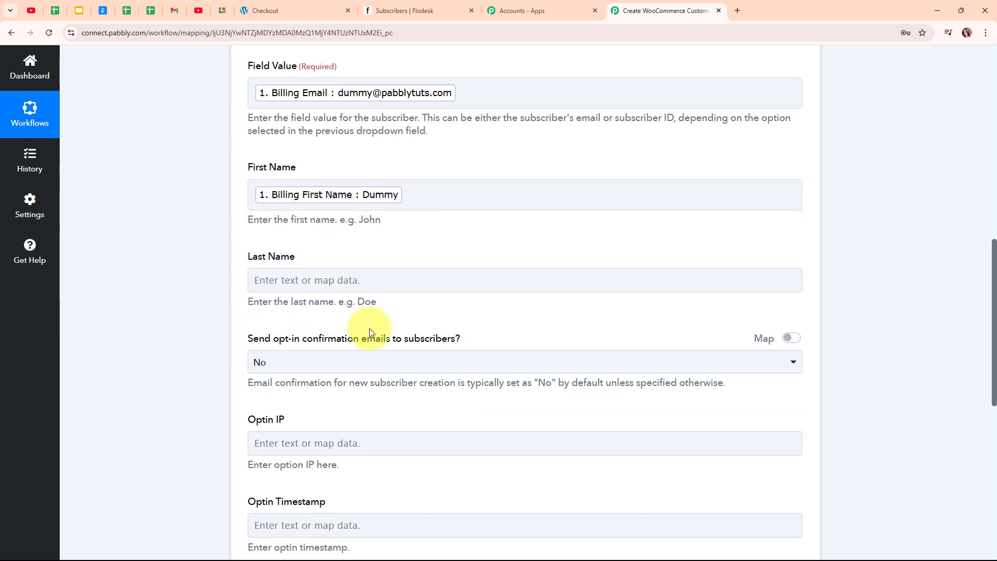
scroll(353, 260, down, 2)
click(333, 179)
click(346, 236)
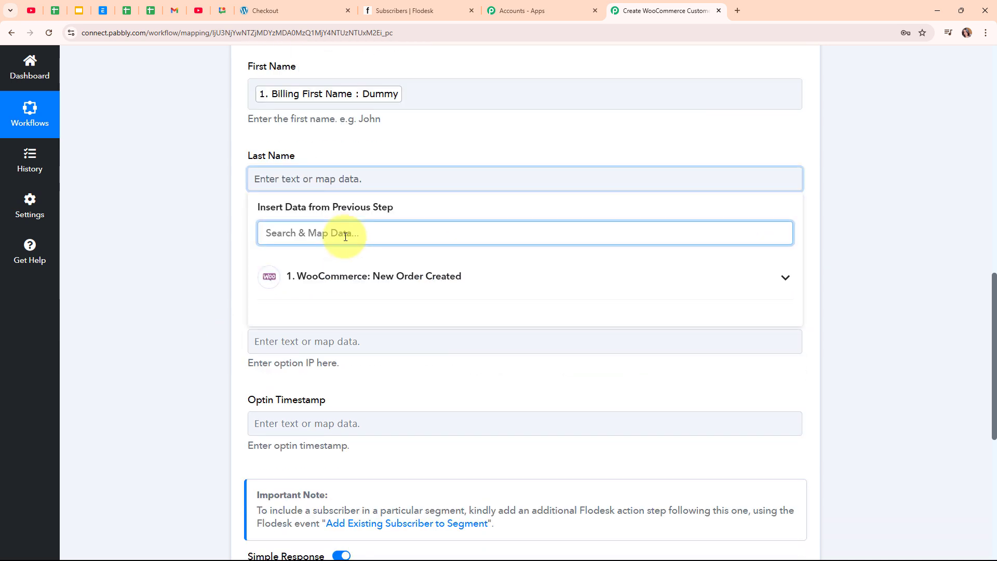
text(Use)
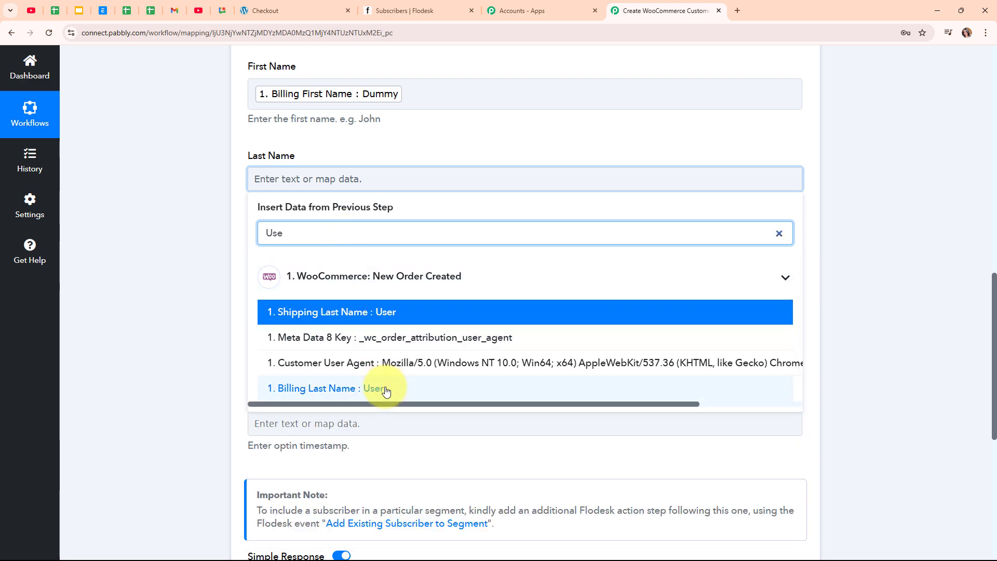
click(386, 392)
click(223, 315)
Leave the opt-in confirmation emails option set to No.
scroll(390, 200, down, 2)
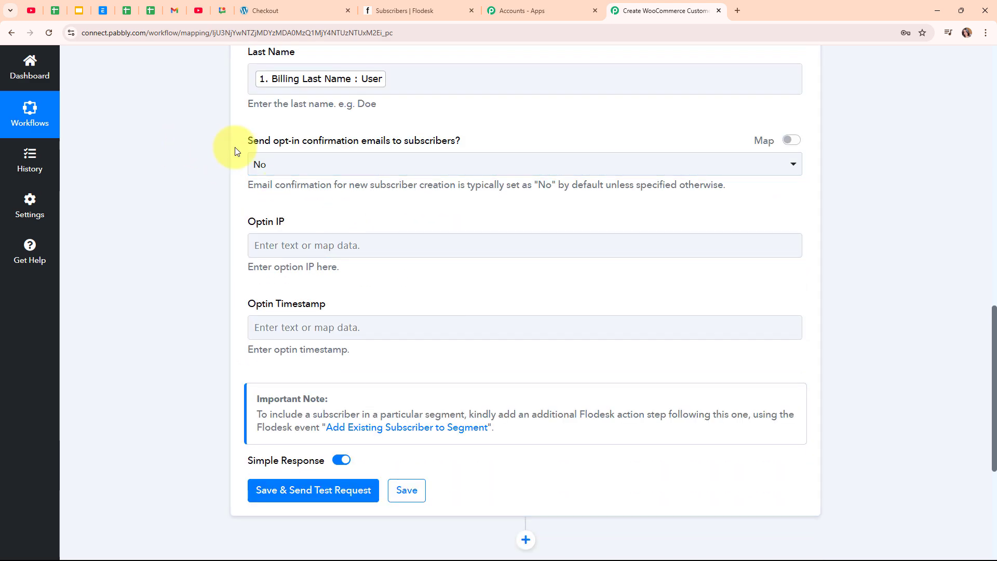
click(452, 165)
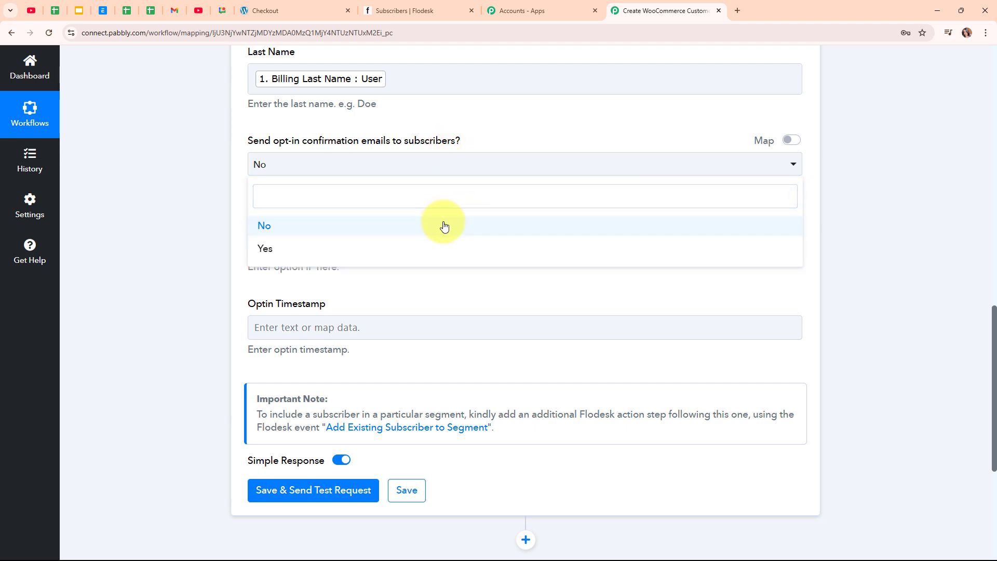
click(444, 227)
scroll(445, 223, down, 1)
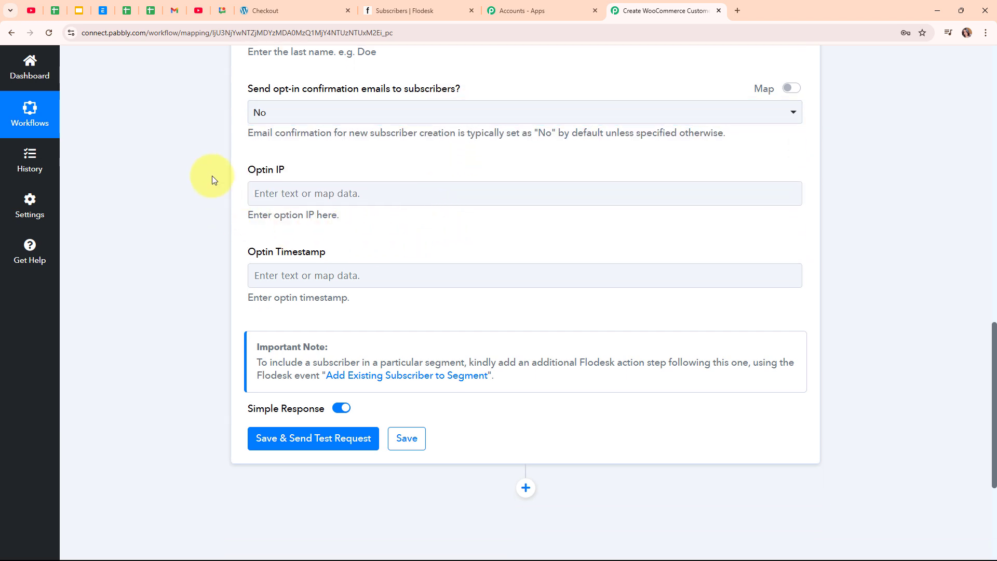
click(345, 265)
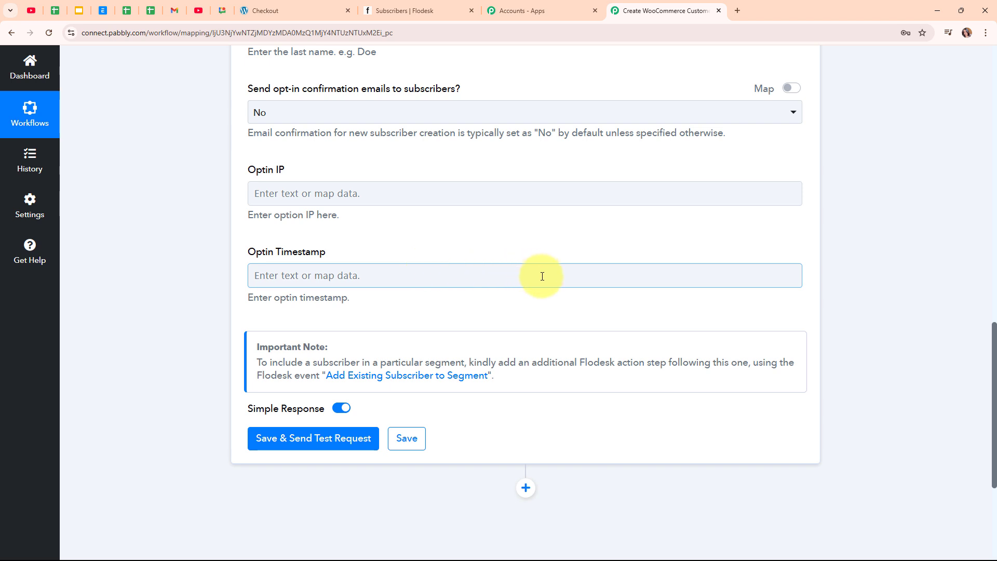
scroll(540, 276, down, 3)
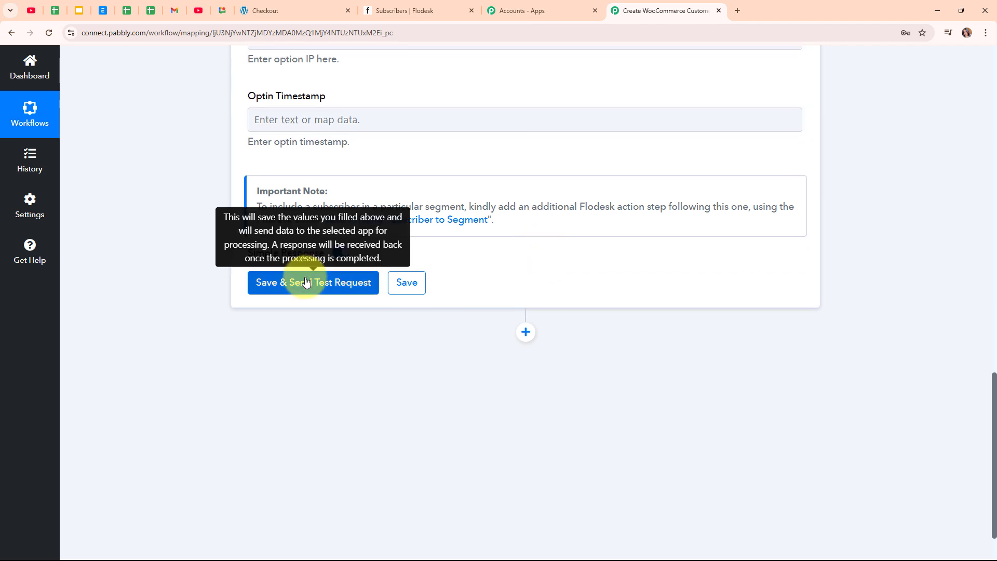
Save and test the Flodesk step, confirm an active subscriber with source integration, then collapse it.
click(306, 282)
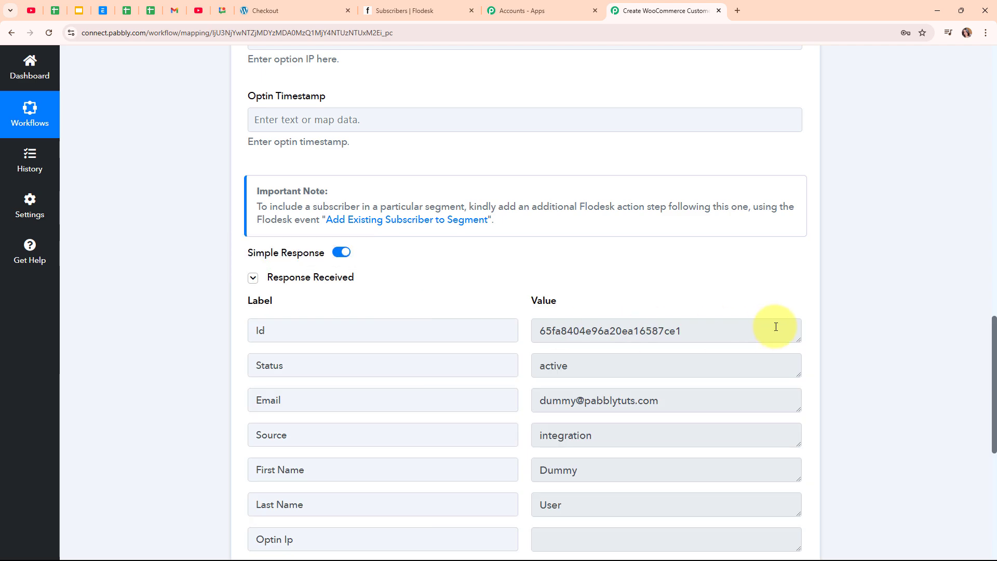
scroll(687, 399, down, 3)
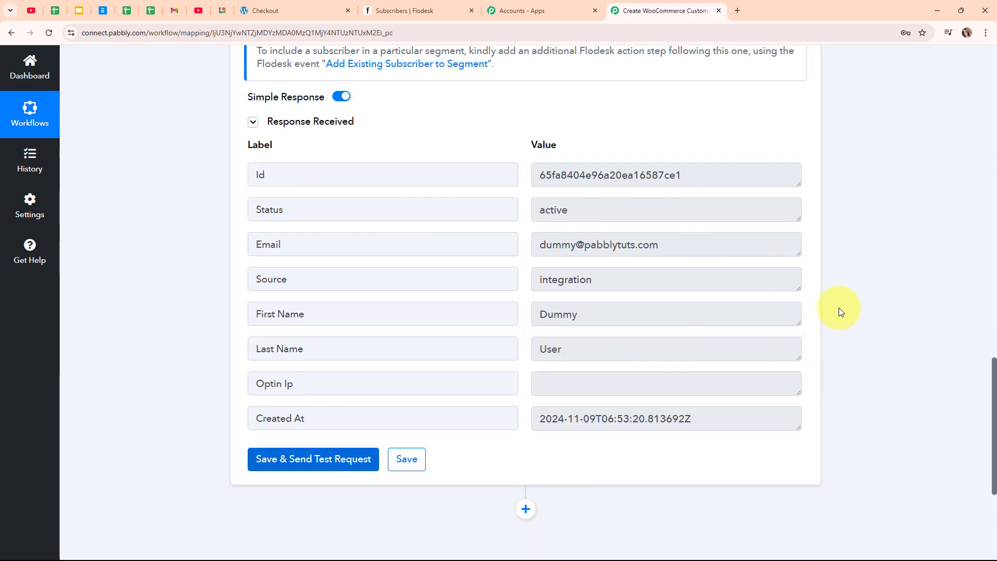
scroll(840, 311, up, 2)
scroll(840, 309, up, 15)
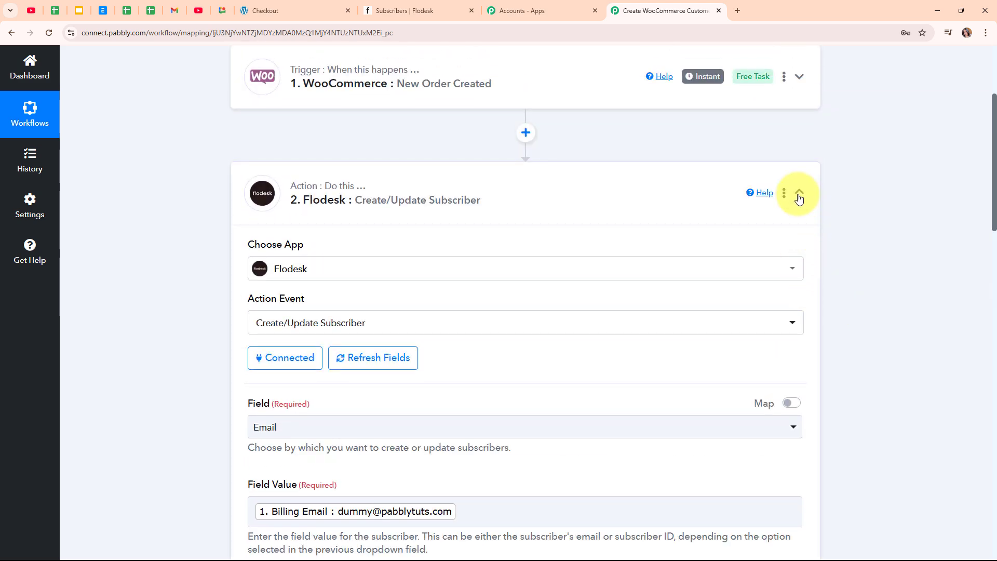
click(799, 197)
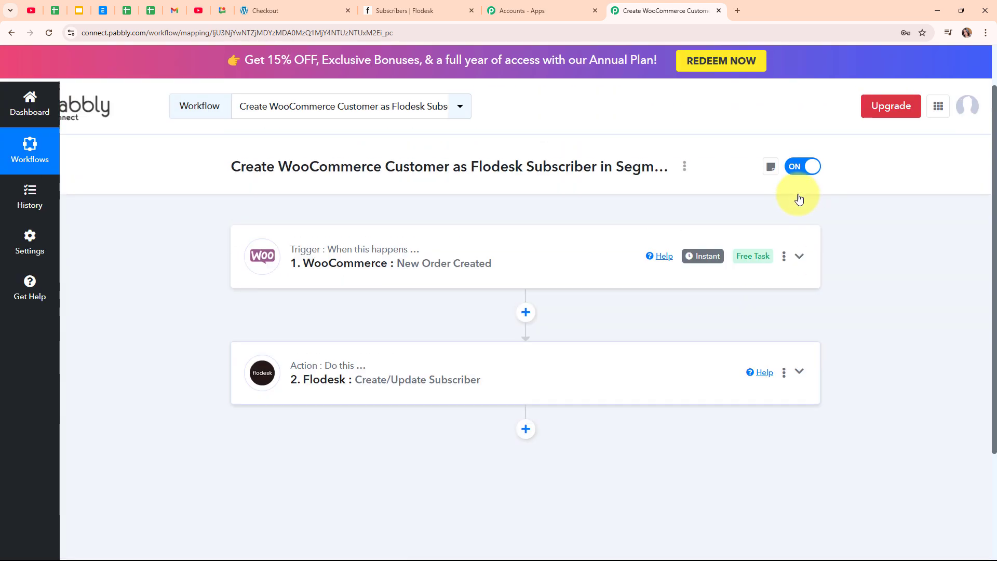
Reload Flodesk's Subscribers list to spot the new Nov 9 test subscriber, then return to Pabbly.
click(426, 11)
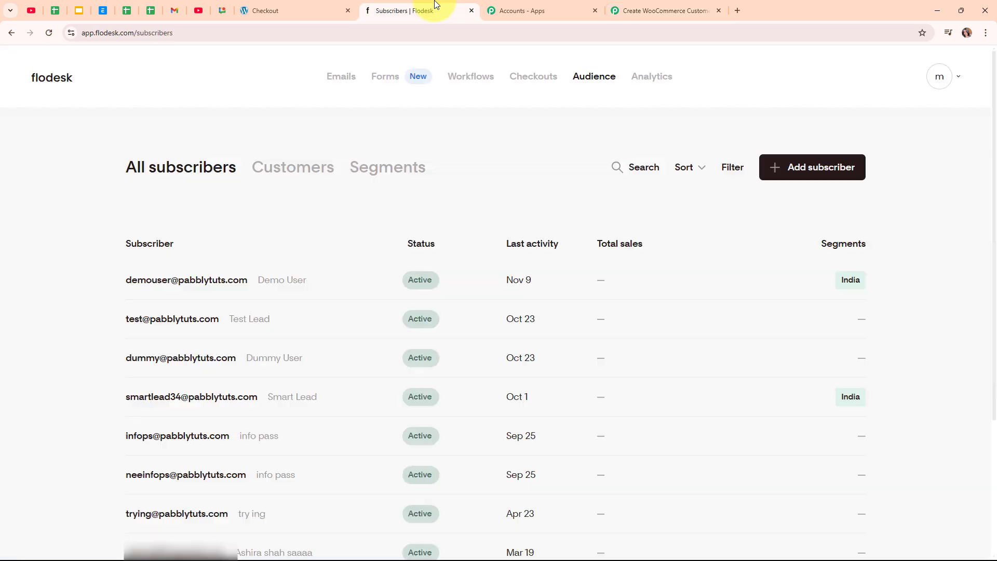
click(50, 32)
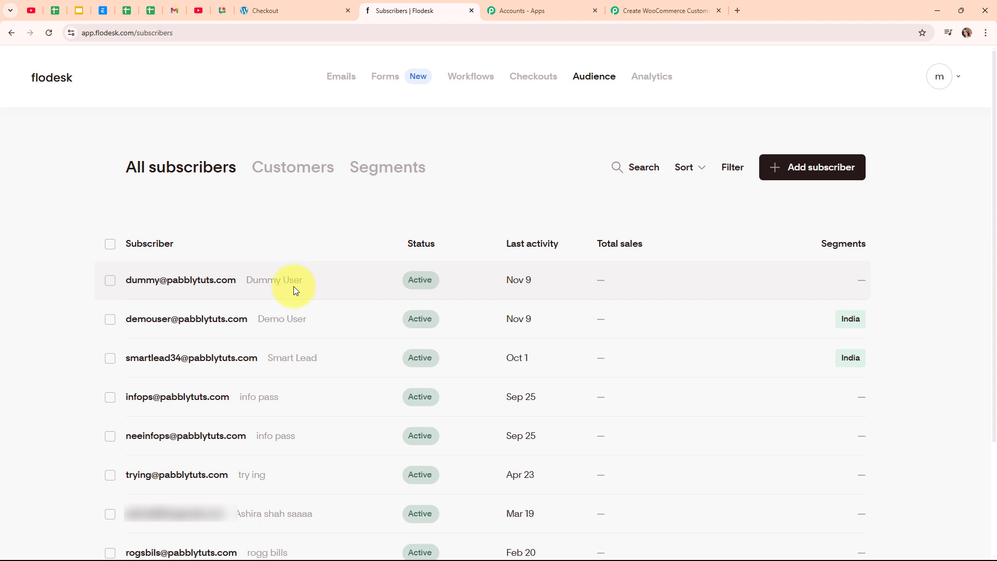
click(630, 5)
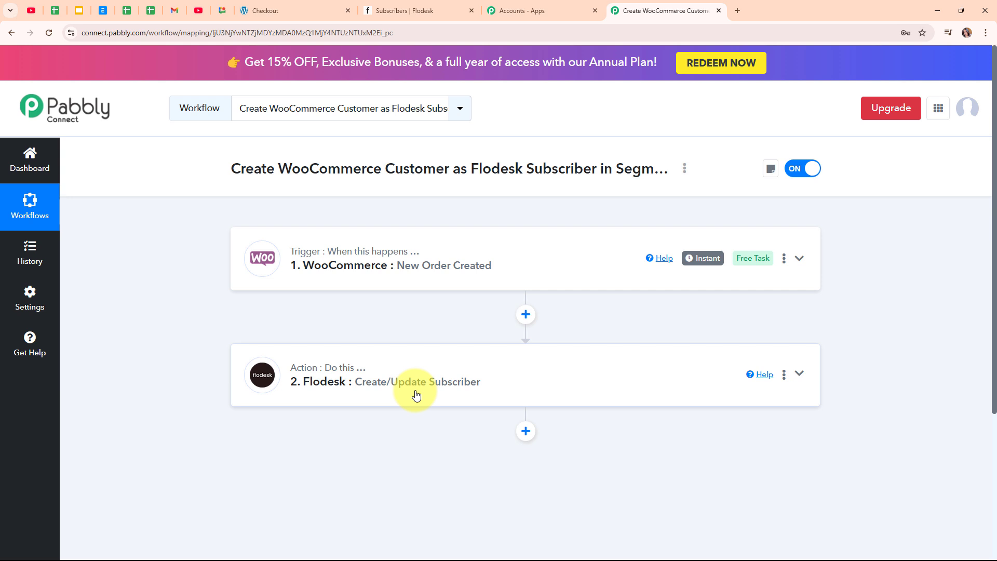
Add a third step using Flodesk's Add Existing Subscriber to Segment action and bring up its connection.
scroll(416, 395, down, 4)
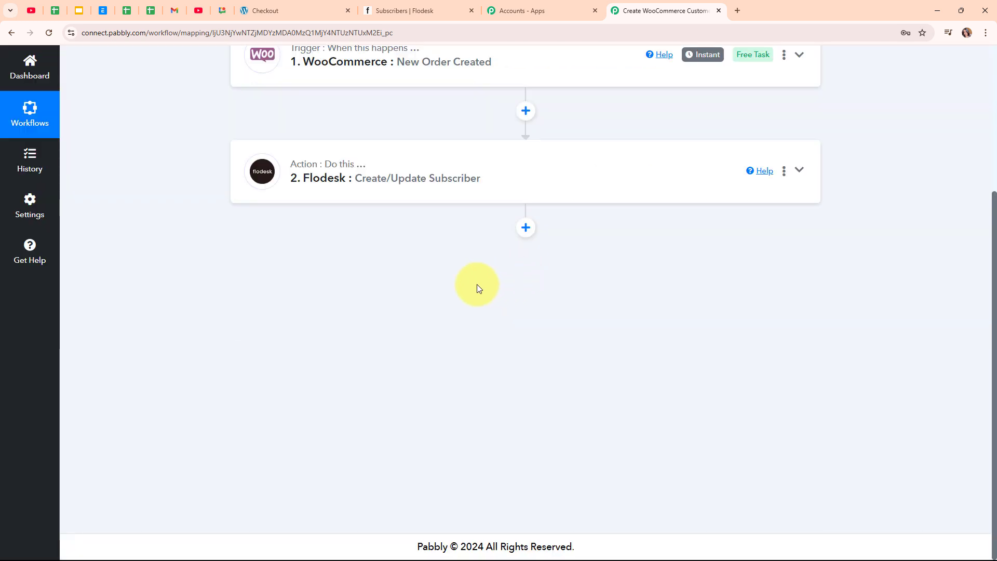
click(524, 230)
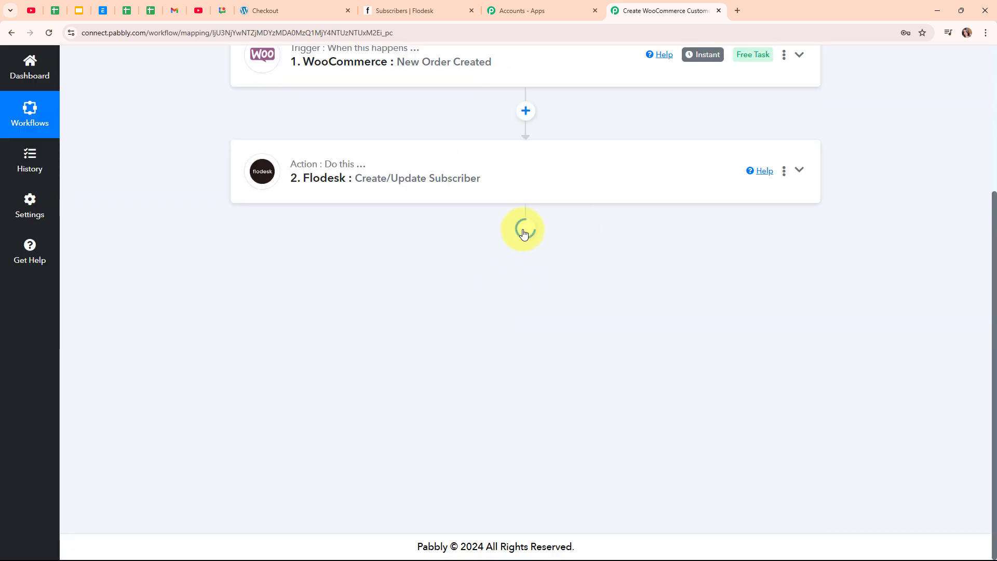
click(316, 273)
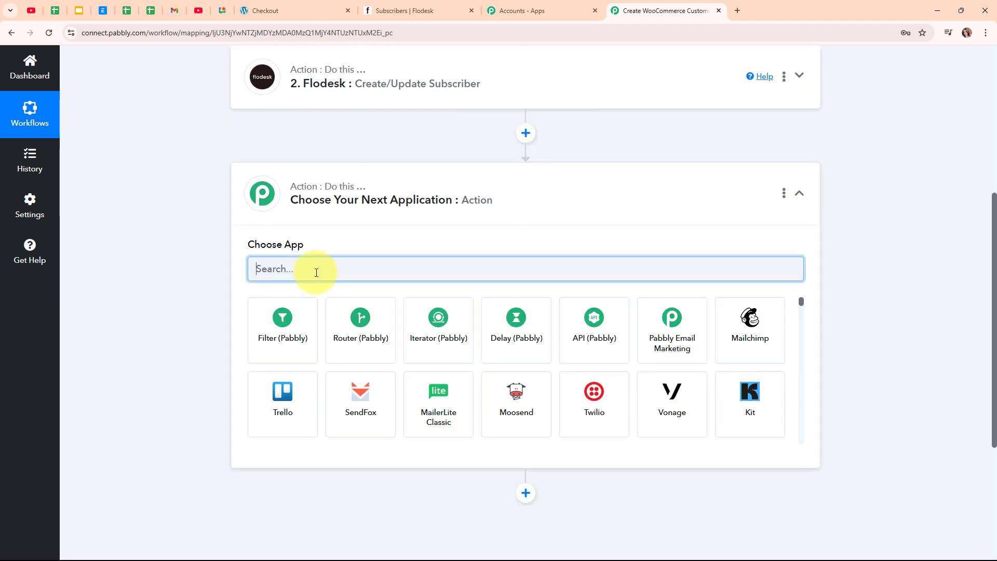
text(flod)
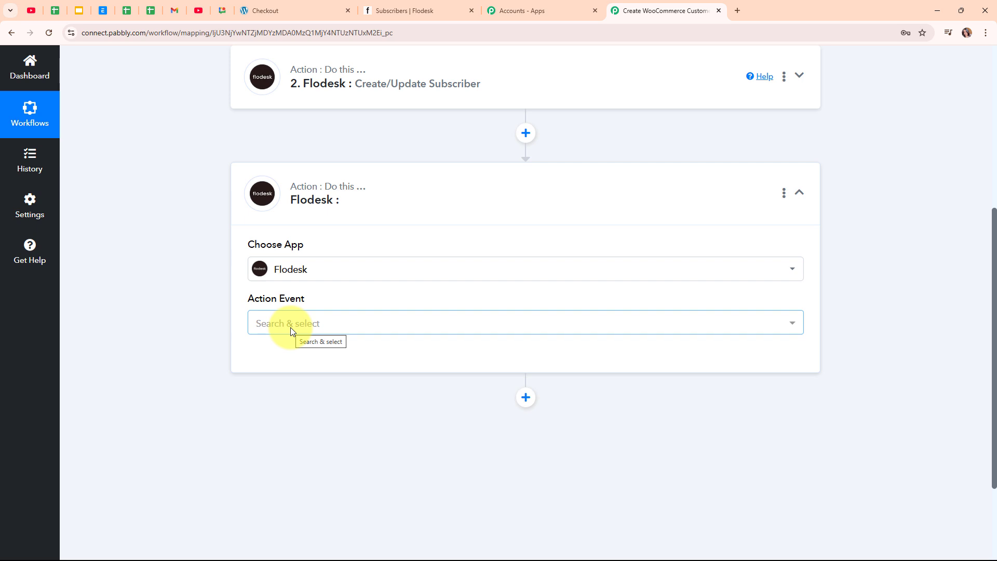
click(290, 328)
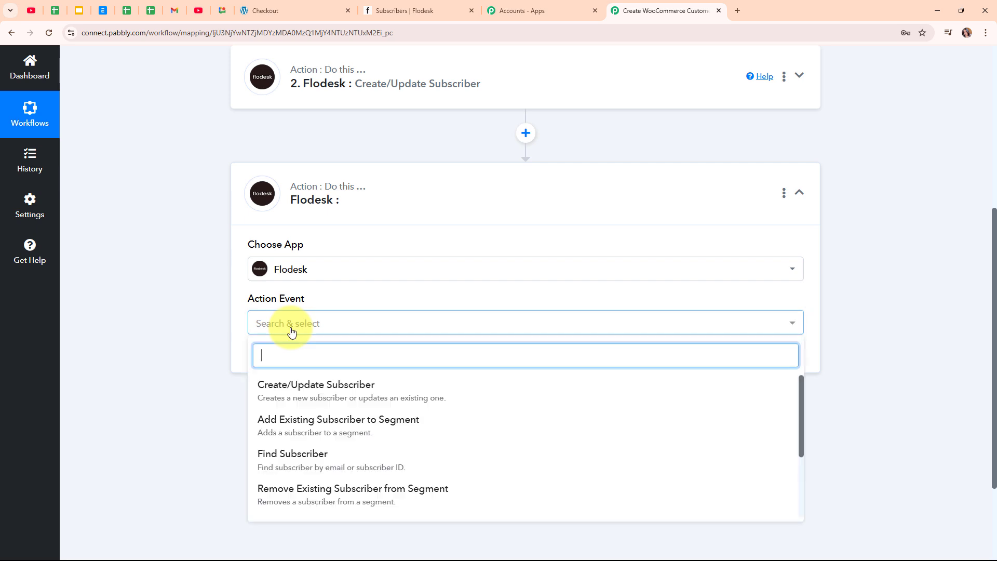
click(340, 427)
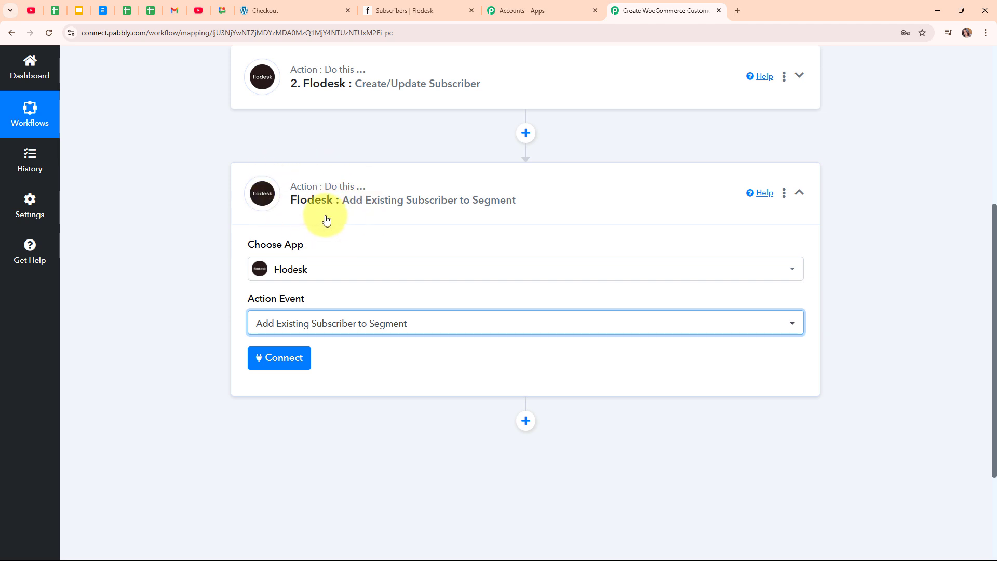
click(283, 364)
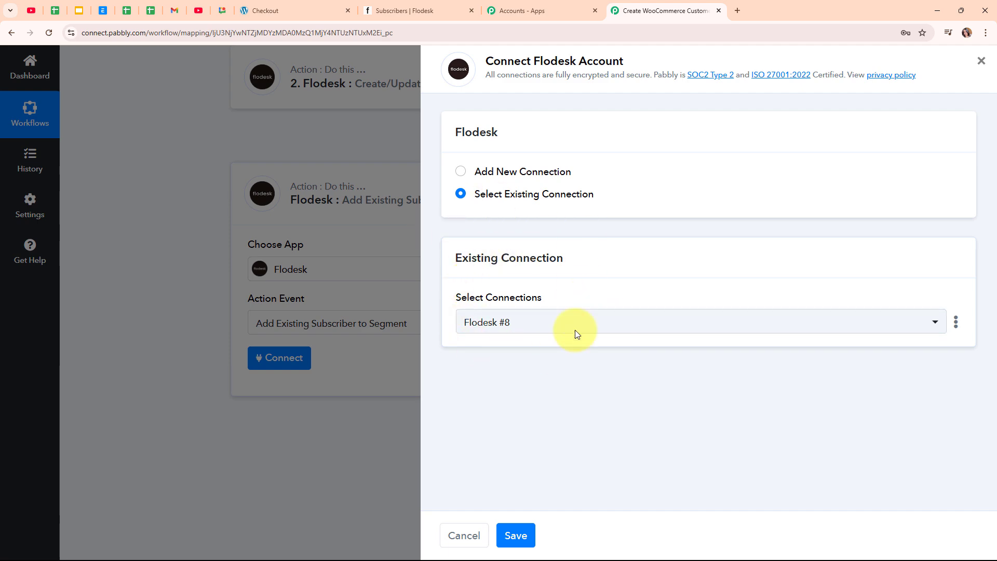
Keep the existing Flodesk #8 connection and map step 2's Email into Subscriber Email.
click(531, 540)
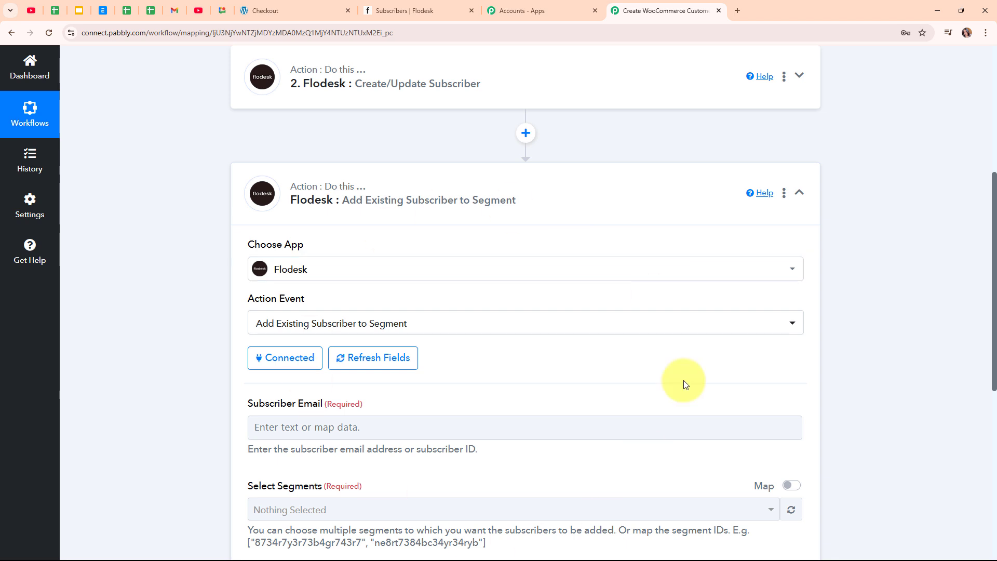
scroll(479, 372, down, 4)
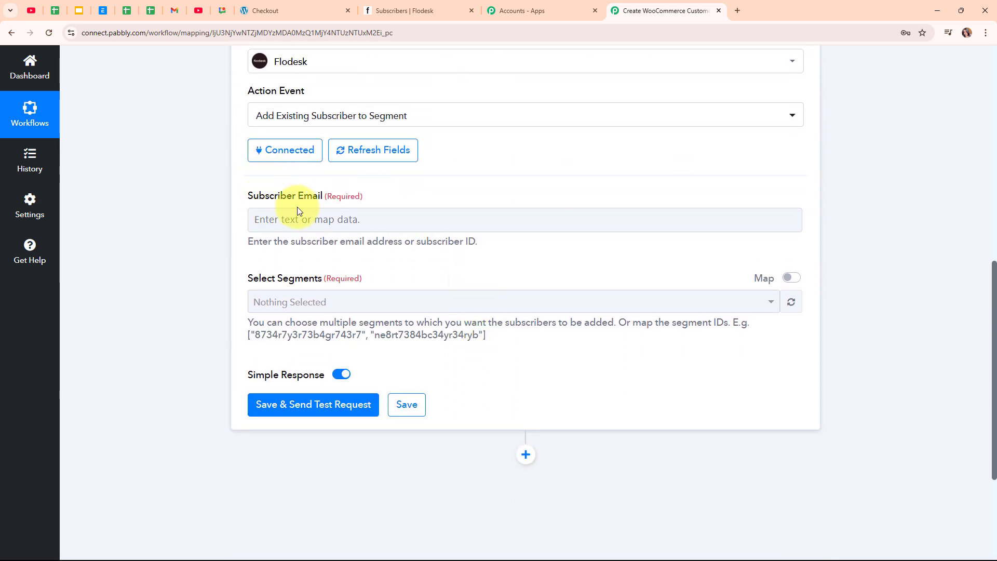
click(312, 210)
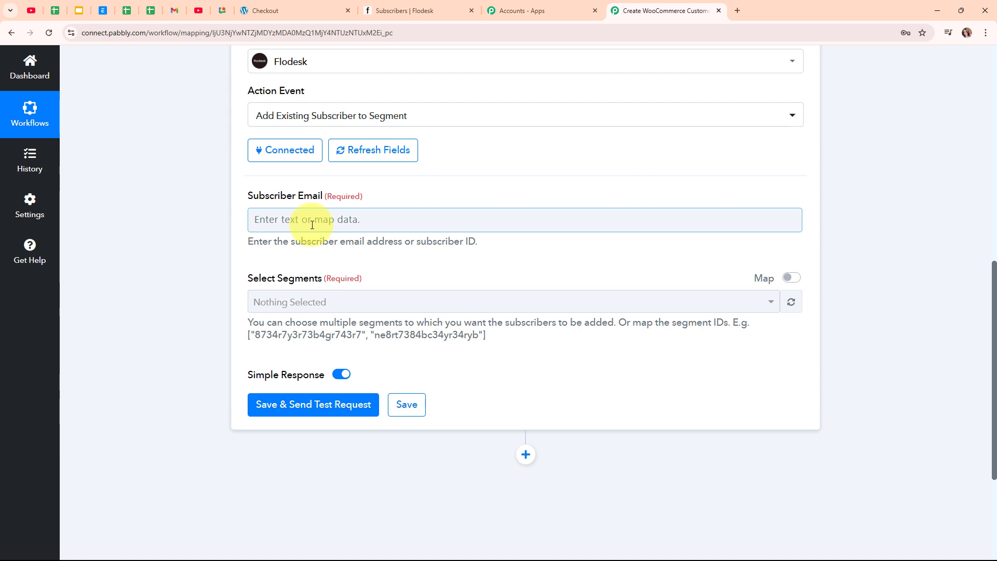
click(328, 224)
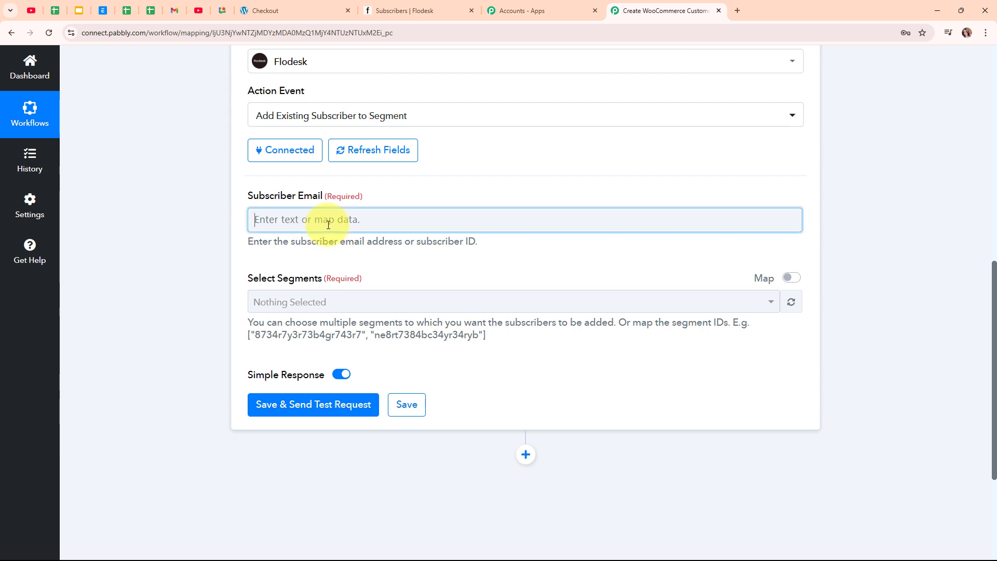
click(331, 271)
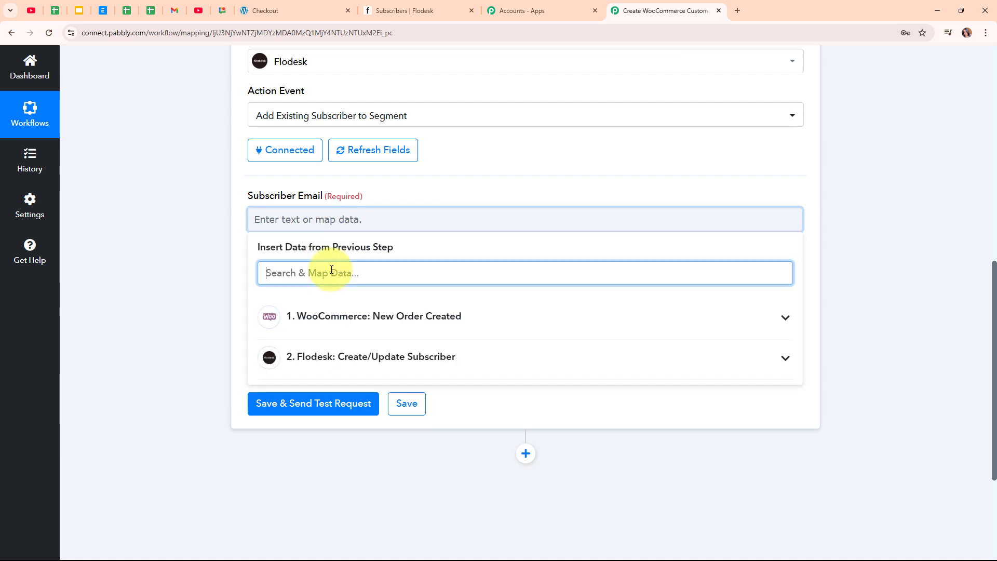
text(@)
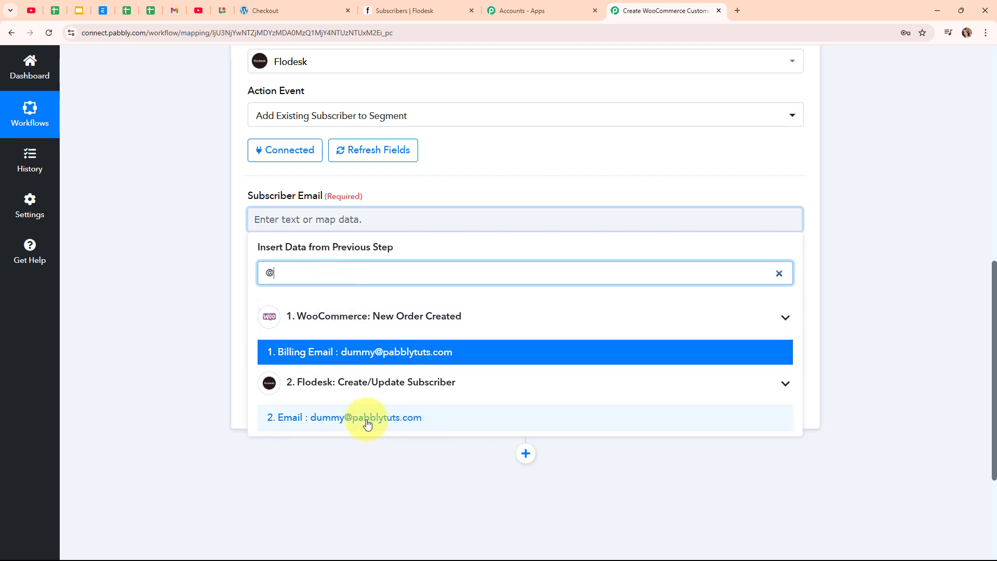
click(394, 422)
click(213, 237)
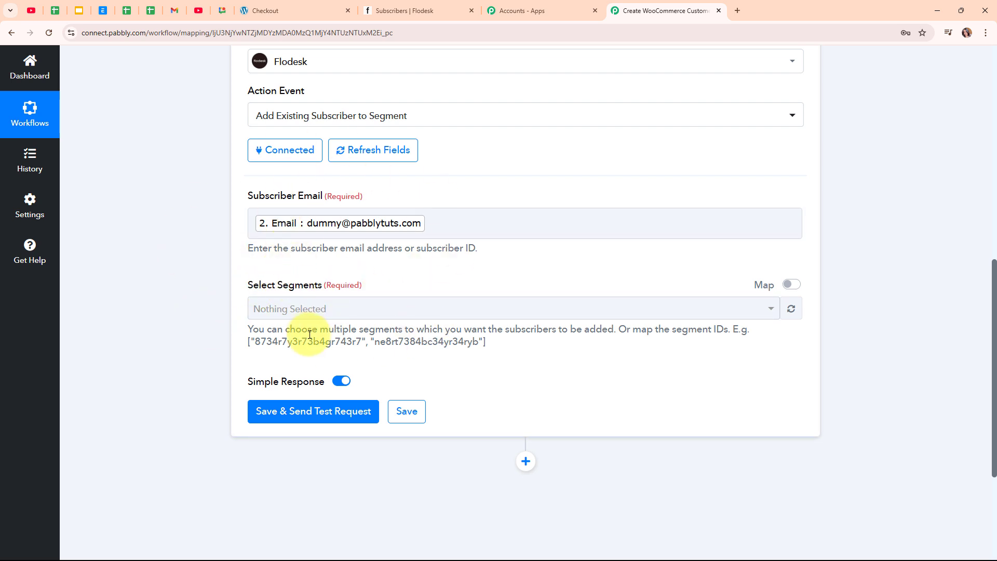
Check Flodesk's seven segments, including Sale Shoppers, New Arrivals and India, then return to Pabbly.
click(443, 7)
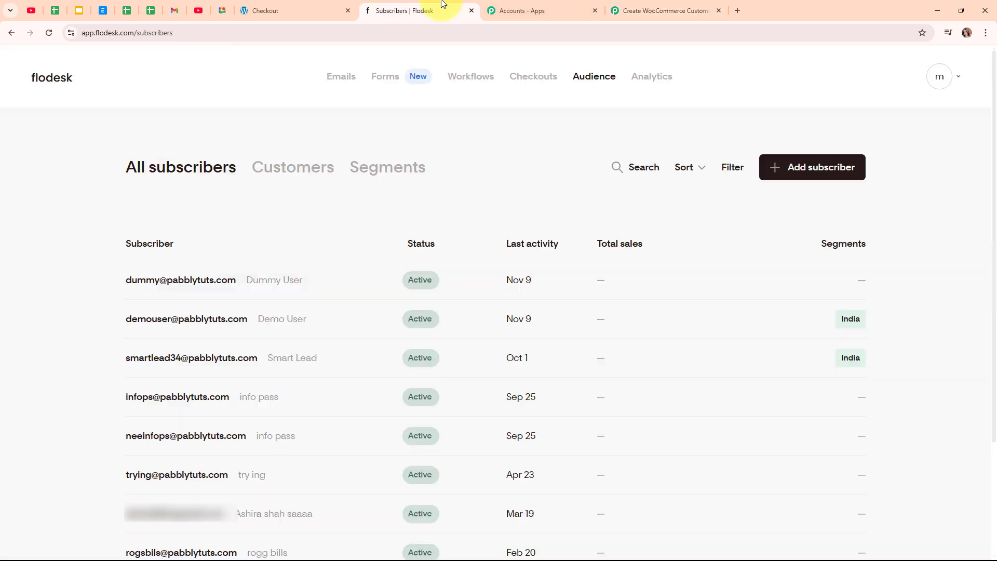
click(378, 176)
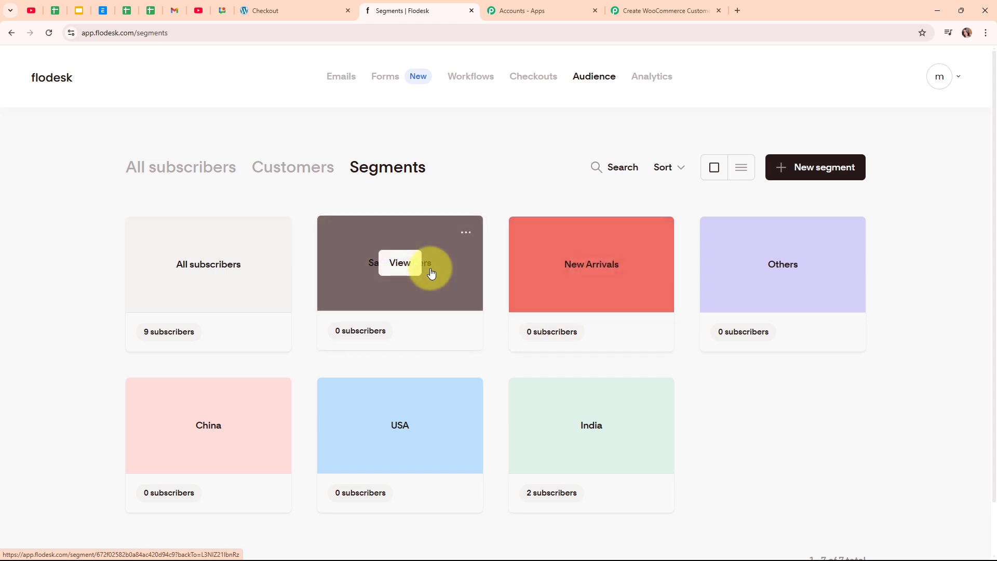
click(692, 4)
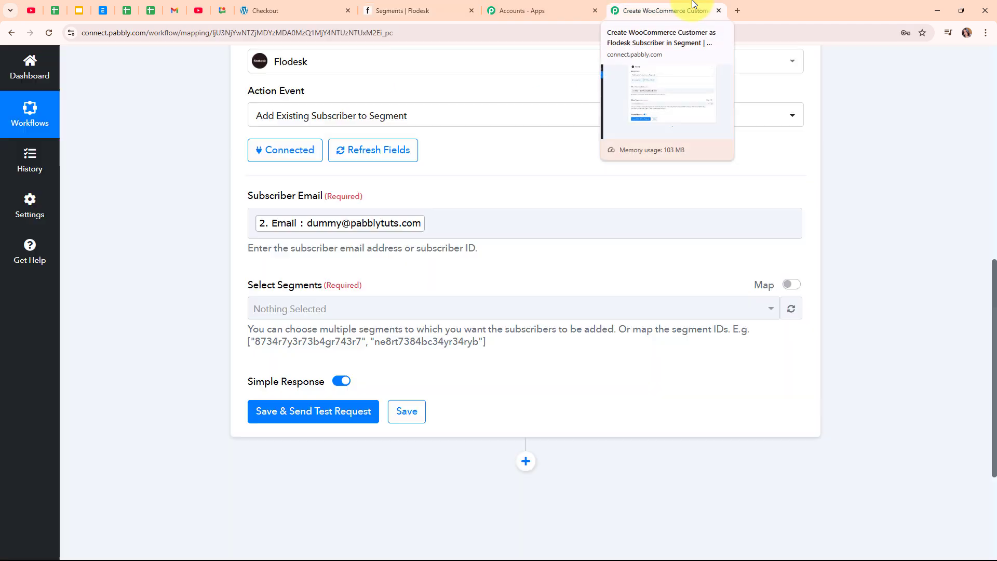
Choose Sale Shoppers in the Select Segments list.
click(457, 316)
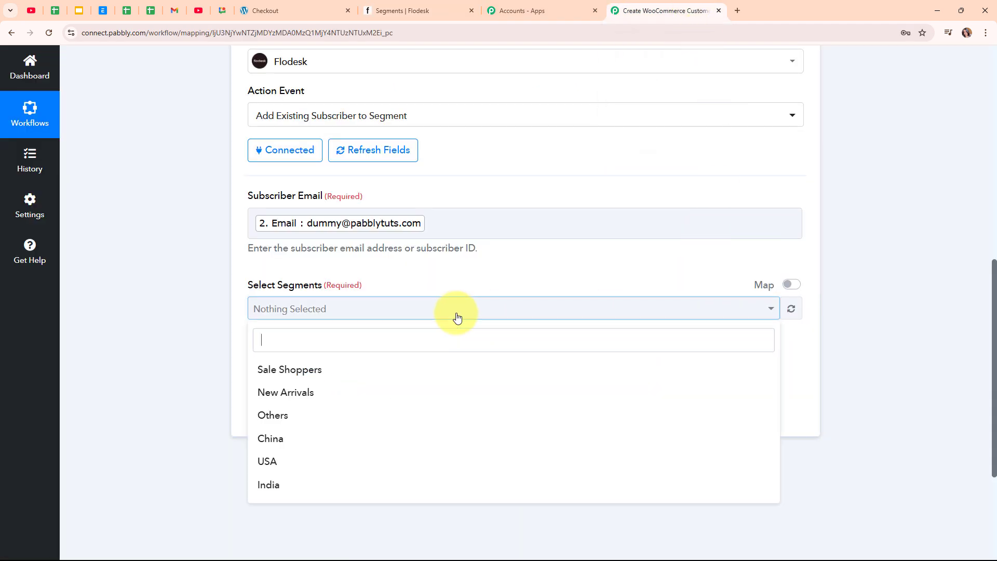
click(442, 369)
click(436, 245)
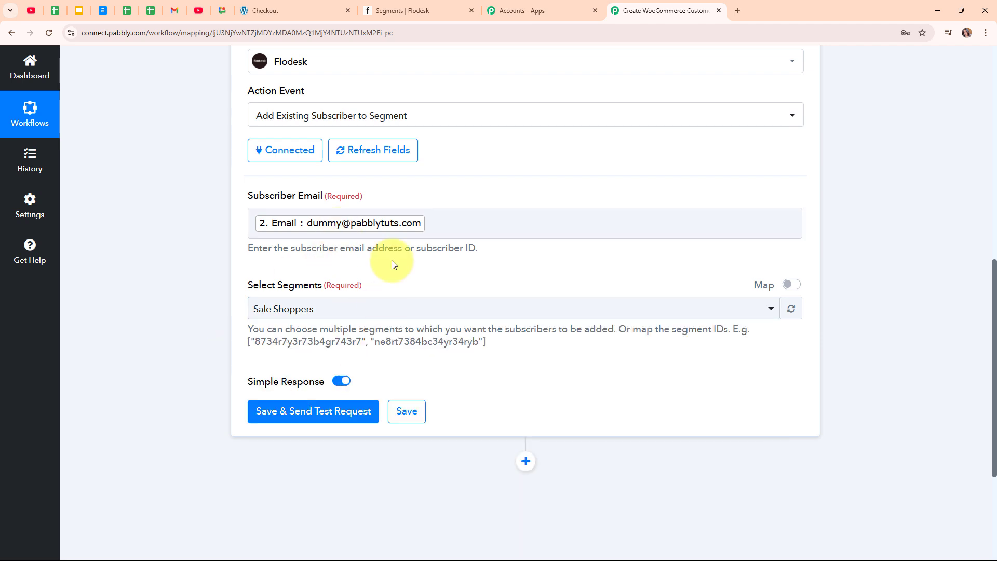
Save and test the step, then confirm in Flodesk that the subscriber joined Sale Shoppers.
click(318, 418)
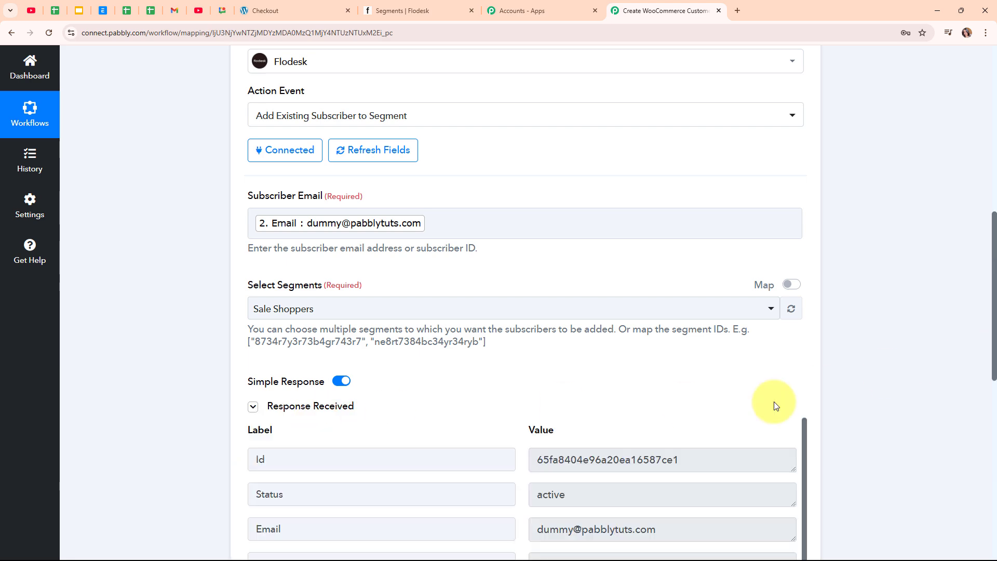
scroll(810, 404, down, 3)
scroll(834, 401, down, 3)
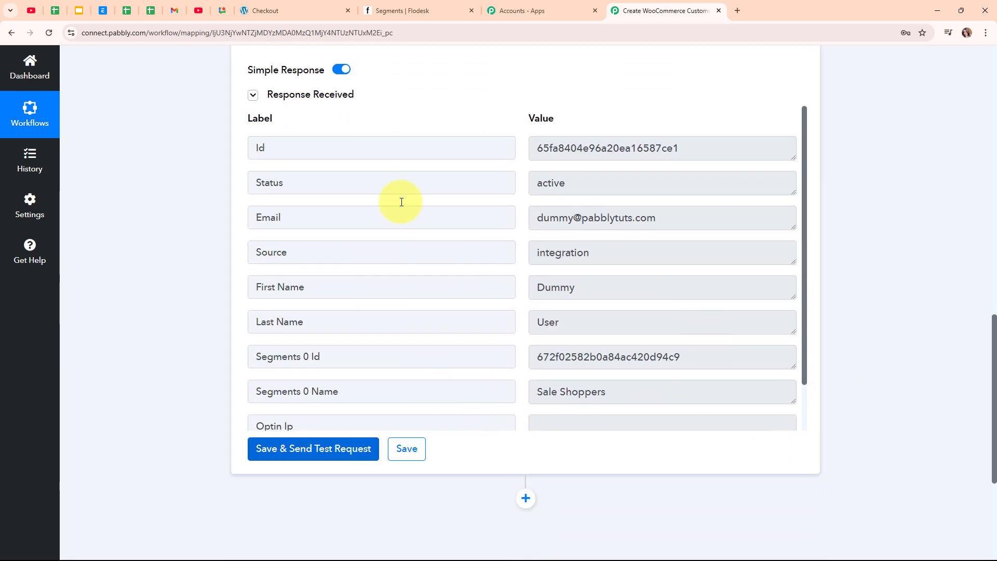
scroll(955, 232, up, 10)
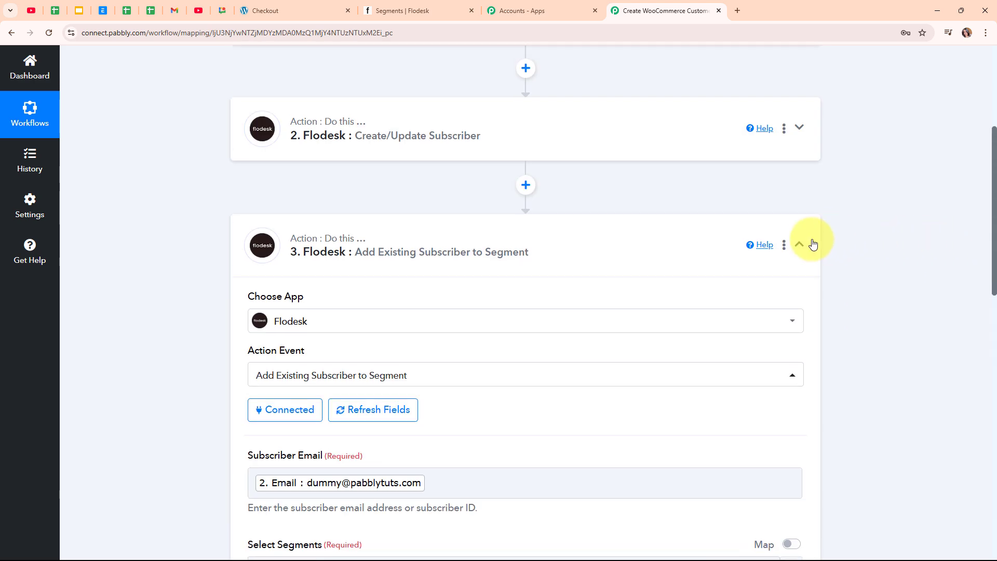
click(189, 173)
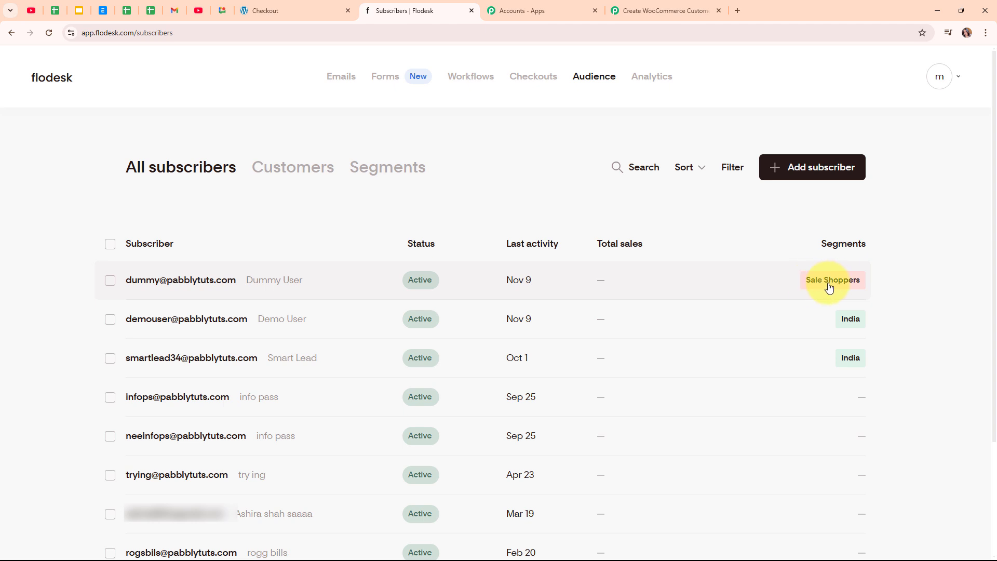
click(710, 4)
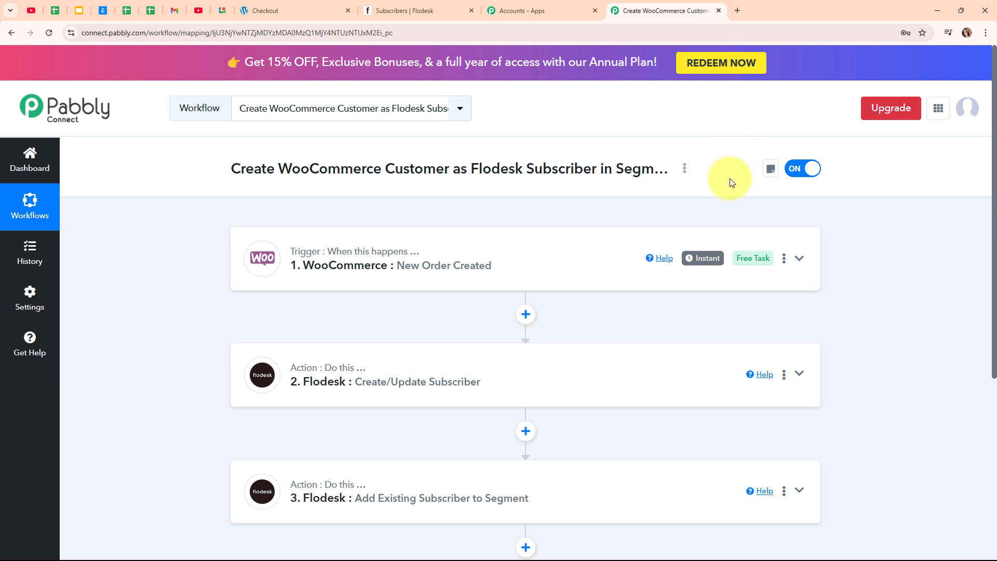